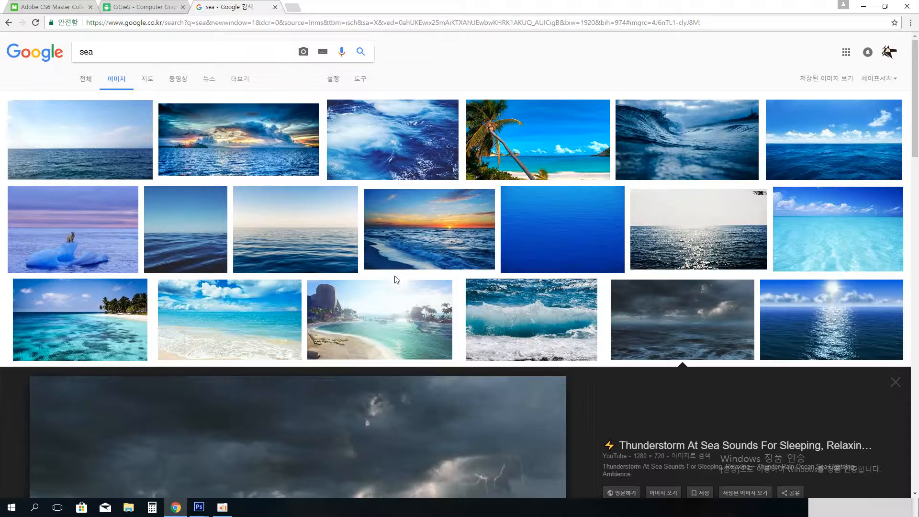
# Step: Look through the sea image results and examine the enlarged preview of the thunderstorm picture
pyautogui.scroll(-2, 540, 296)
pyautogui.scroll(3, 633, 258)
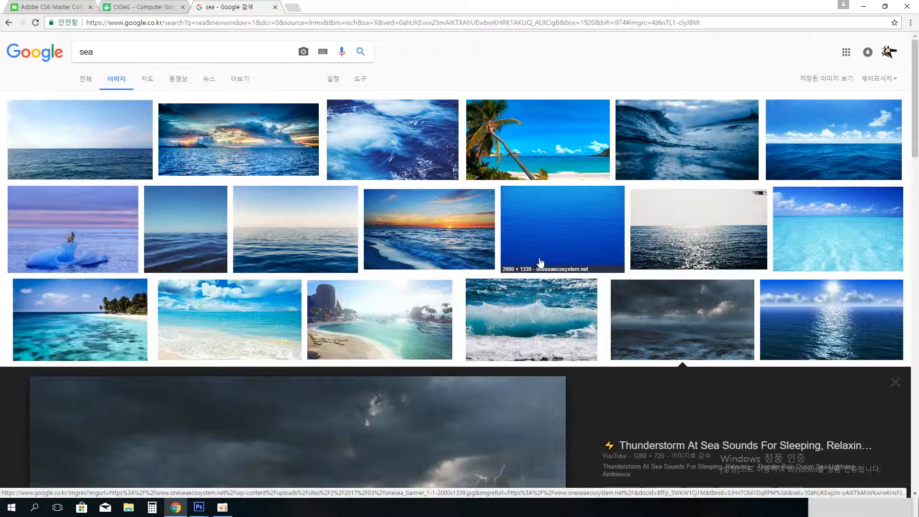
pyautogui.scroll(-6, 540, 253)
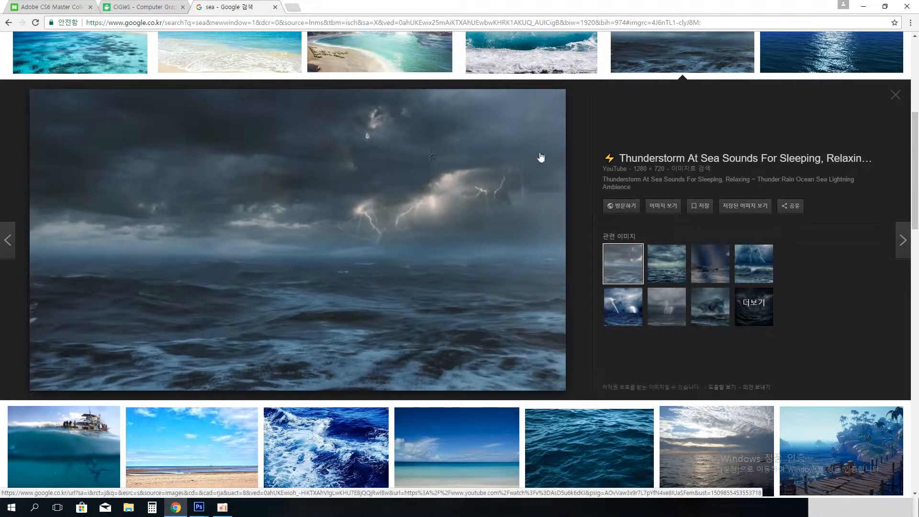
pyautogui.scroll(6, 472, 164)
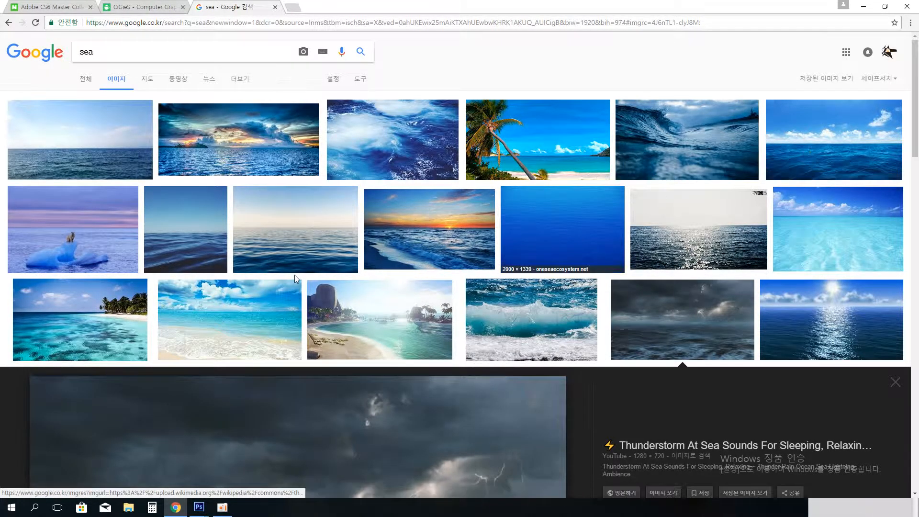
pyautogui.scroll(-4, 351, 375)
pyautogui.scroll(-2, 495, 328)
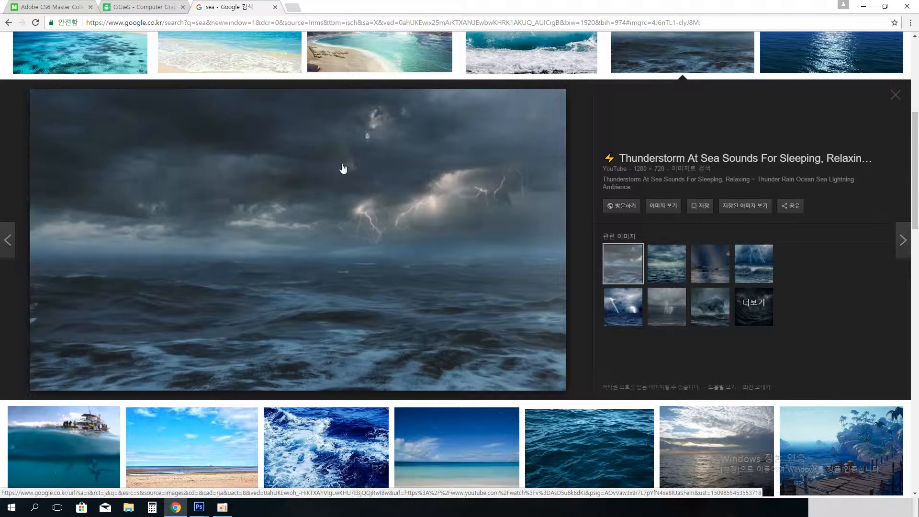
pyautogui.scroll(5, 301, 267)
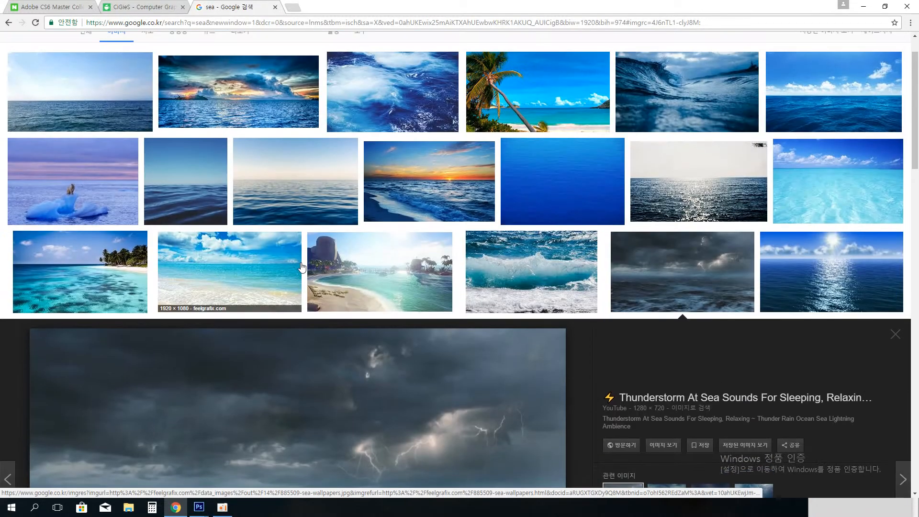
pyautogui.scroll(-4, 301, 266)
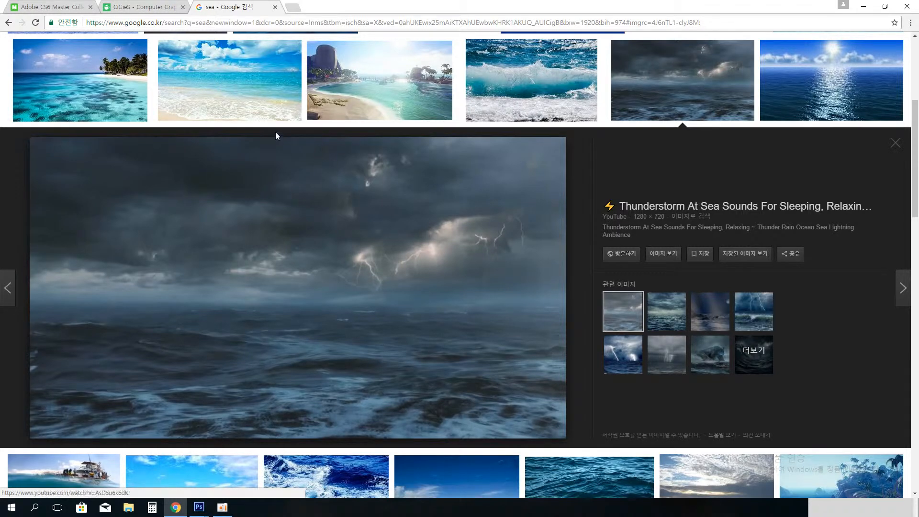
pyautogui.scroll(5, 406, 306)
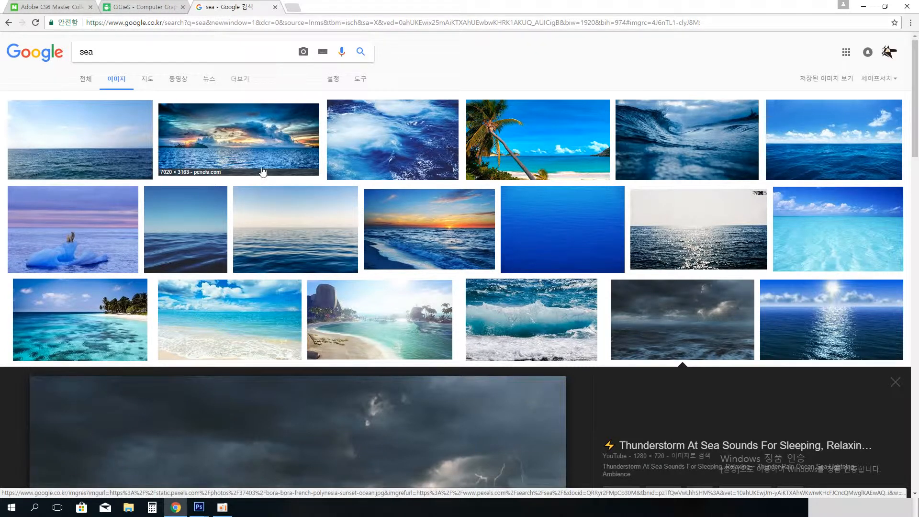
pyautogui.scroll(-5, 268, 191)
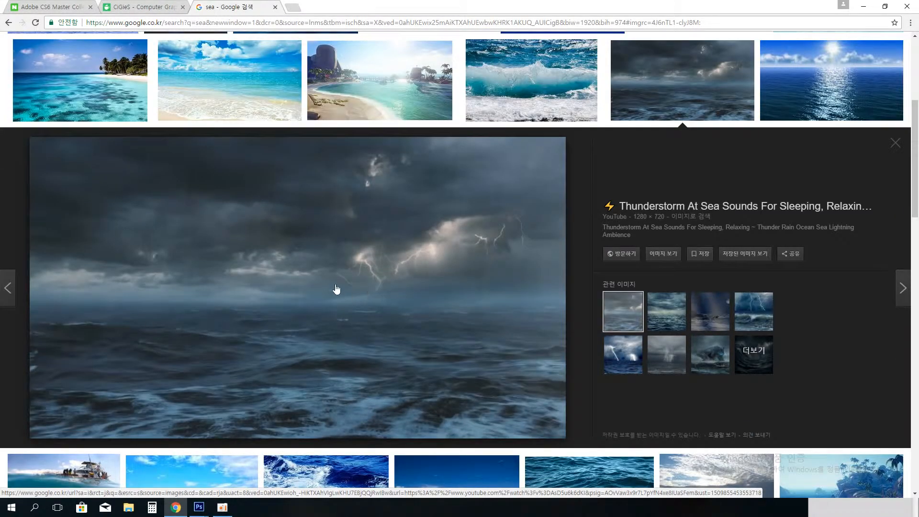
# Step: Copy the previewed thunderstorm sea image to the clipboard and switch to Photoshop
pyautogui.rightClick(340, 237)
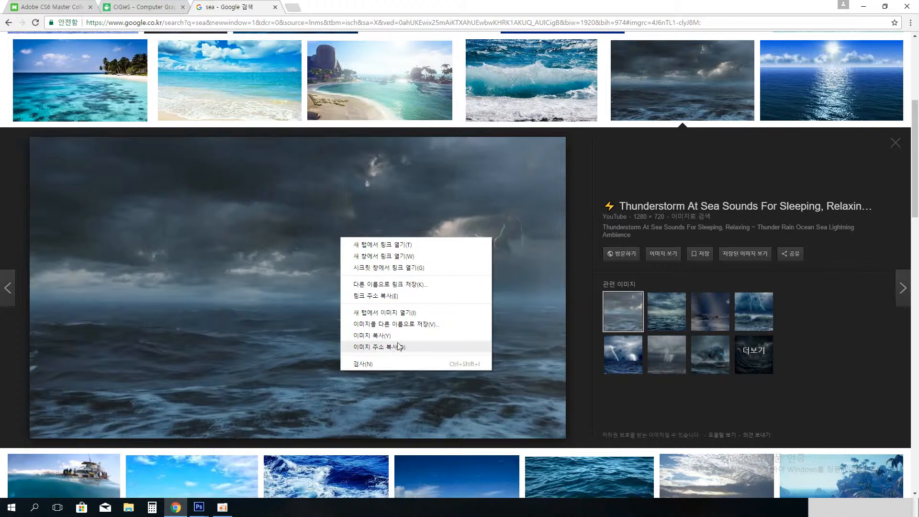
pyautogui.click(376, 338)
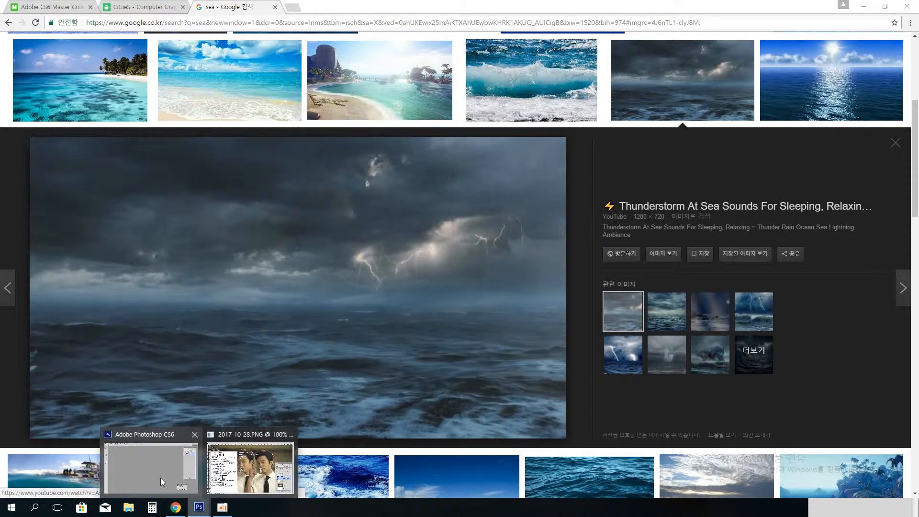
pyautogui.click(151, 466)
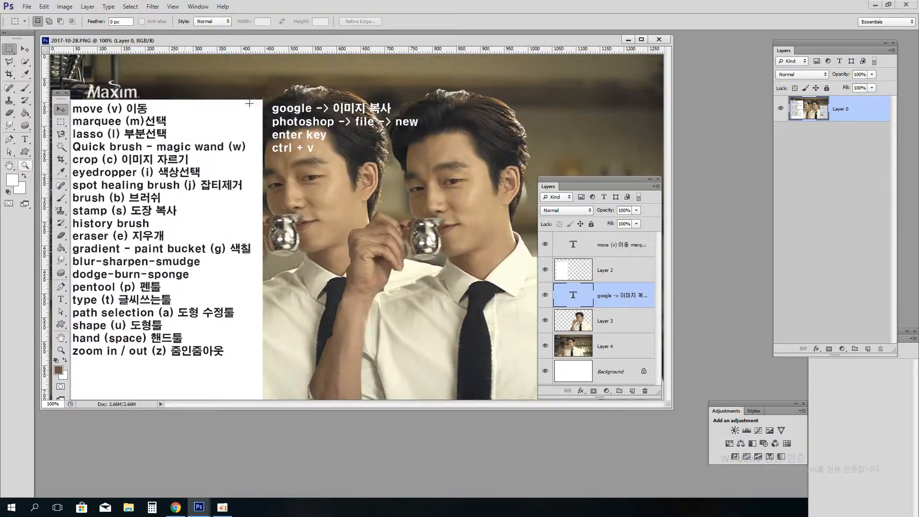
# Step: Create a new 1280 × 720 pixel document from the Clipboard preset and paste the copied storm image into it
pyautogui.click(27, 6)
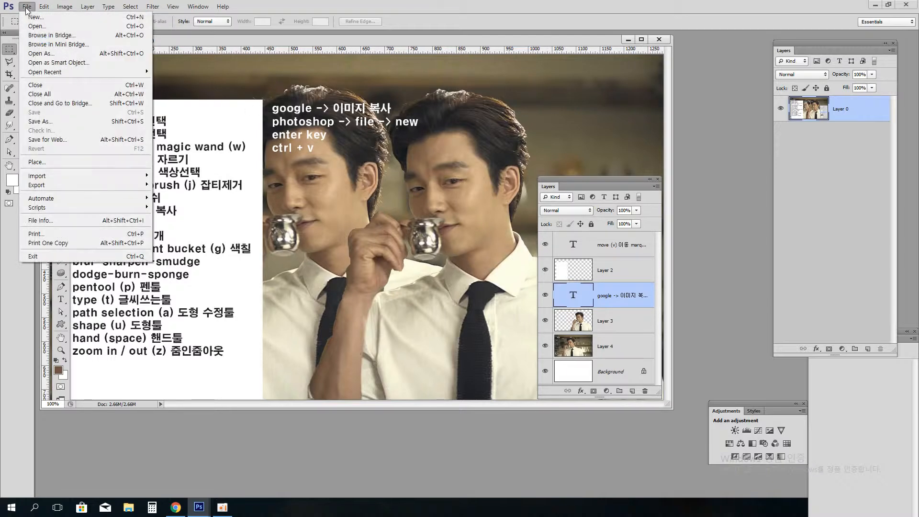
pyautogui.click(51, 18)
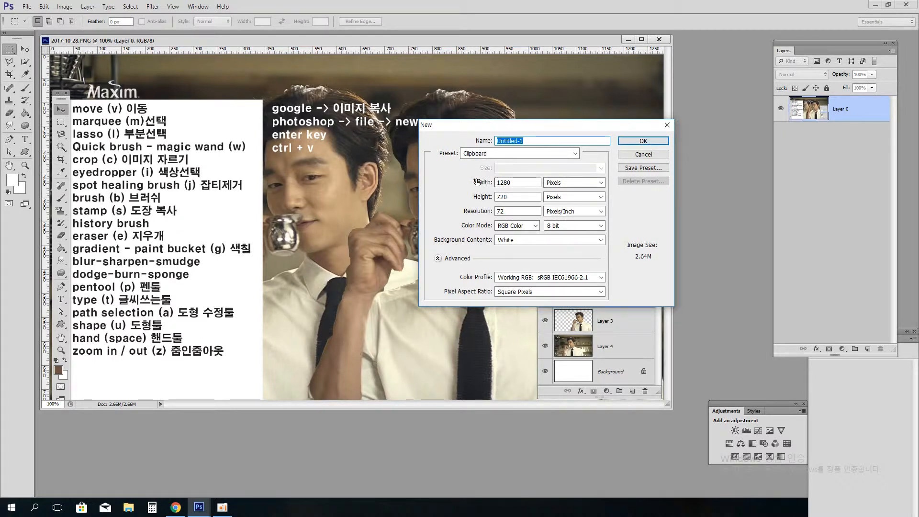
pyautogui.click(636, 141)
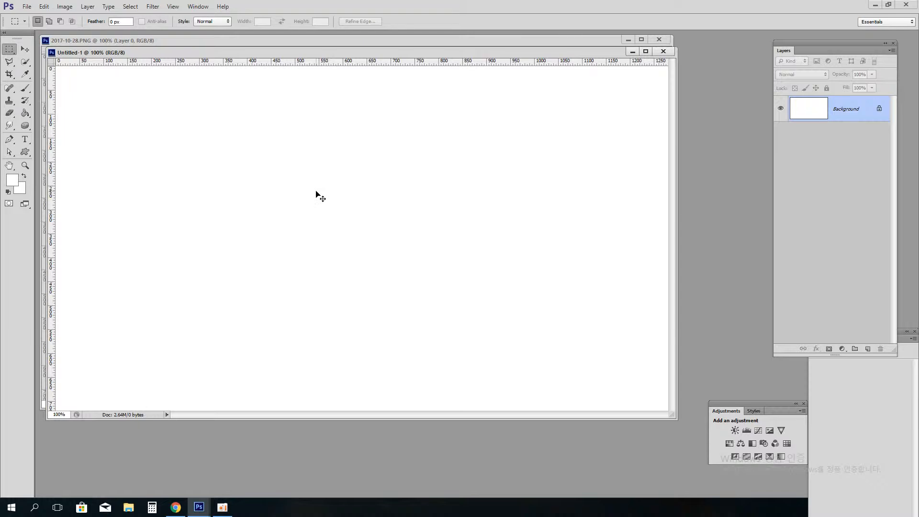
pyautogui.hotkey('ctrl', 'v')
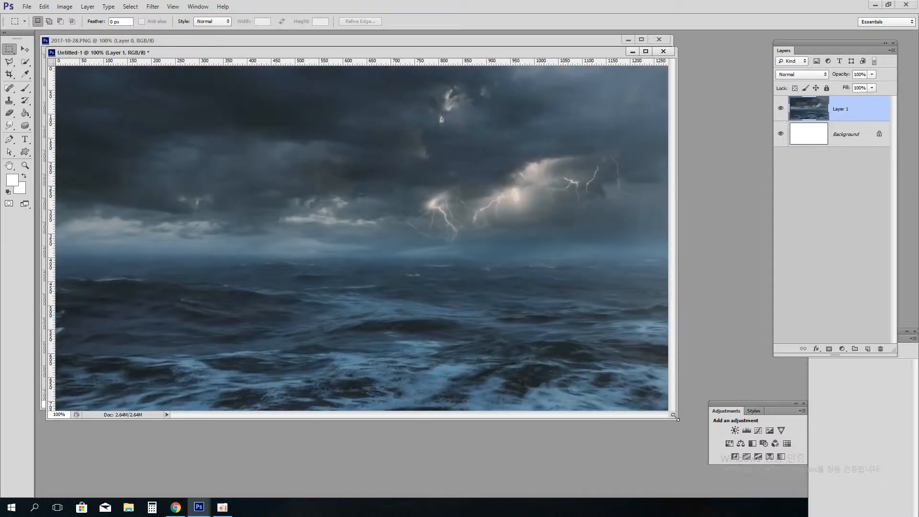
# Step: Enlarge the document window so grey space surrounds the whole canvas, and close the Adjustments panel
pyautogui.moveTo(673, 416); pyautogui.dragTo(725, 469)
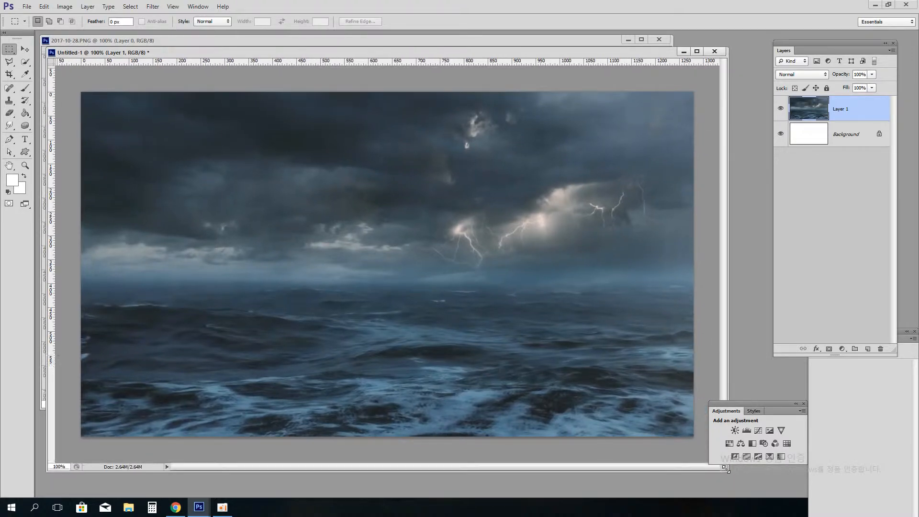
pyautogui.click(803, 403)
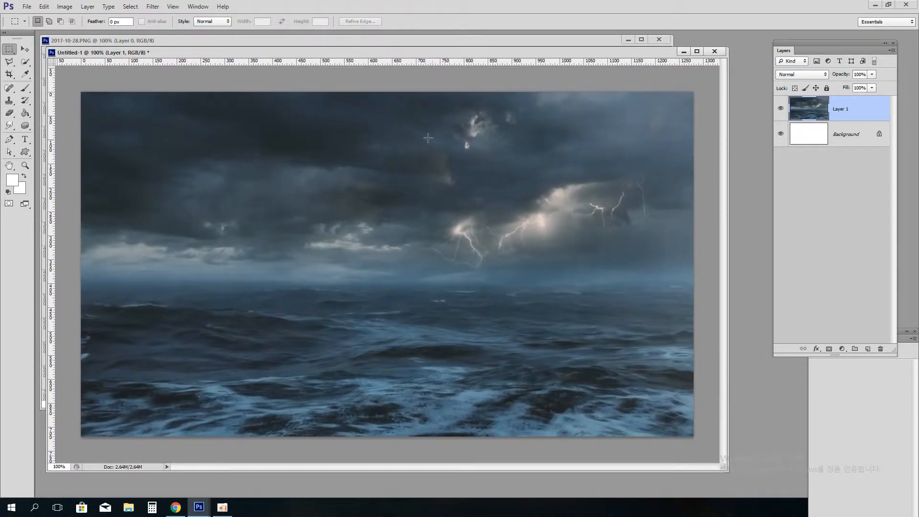
# Step: Switch to Chrome and browse the sea image results, previewing the palm beach and thunderstorm pictures
pyautogui.click(176, 507)
pyautogui.scroll(5, 710, 347)
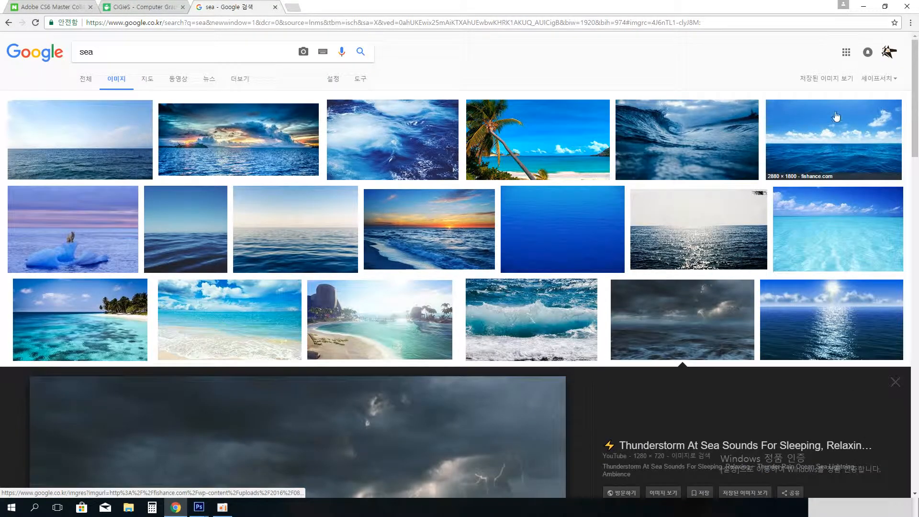
pyautogui.click(536, 129)
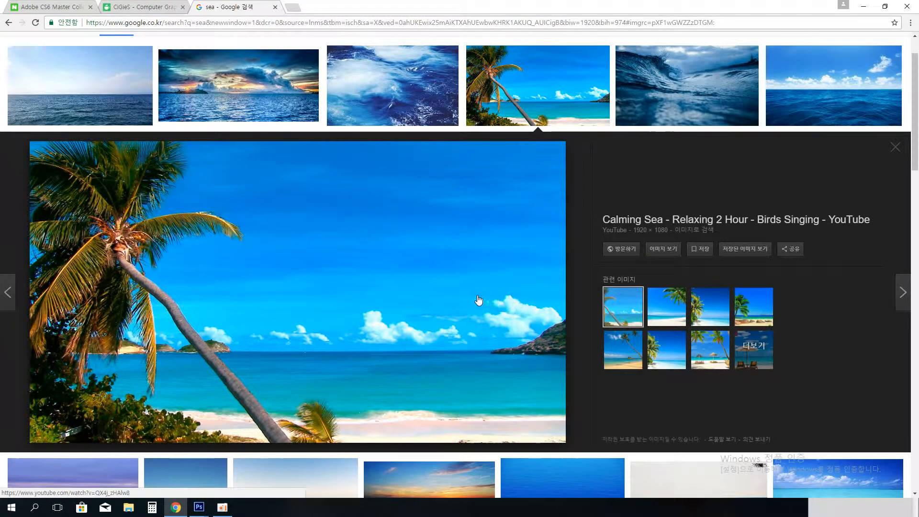
pyautogui.scroll(-10, 478, 299)
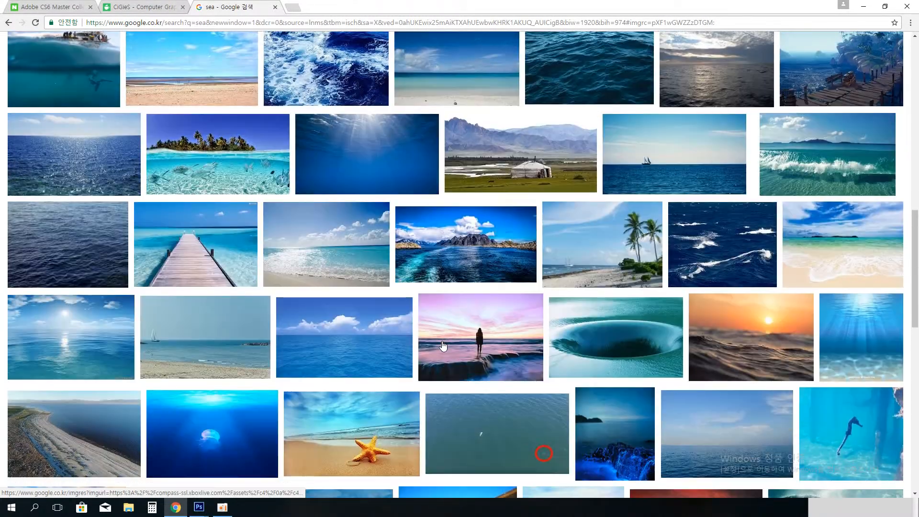
pyautogui.scroll(5, 455, 343)
pyautogui.click(666, 273)
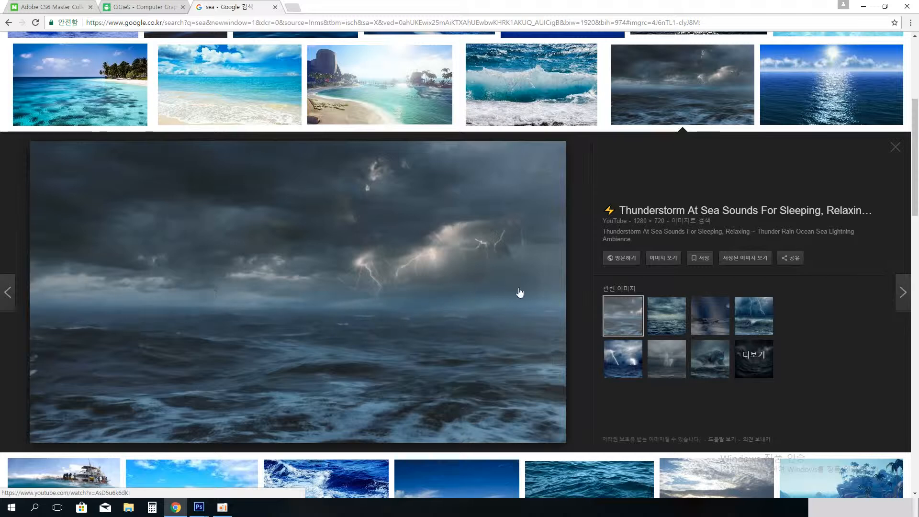
pyautogui.scroll(4, 518, 314)
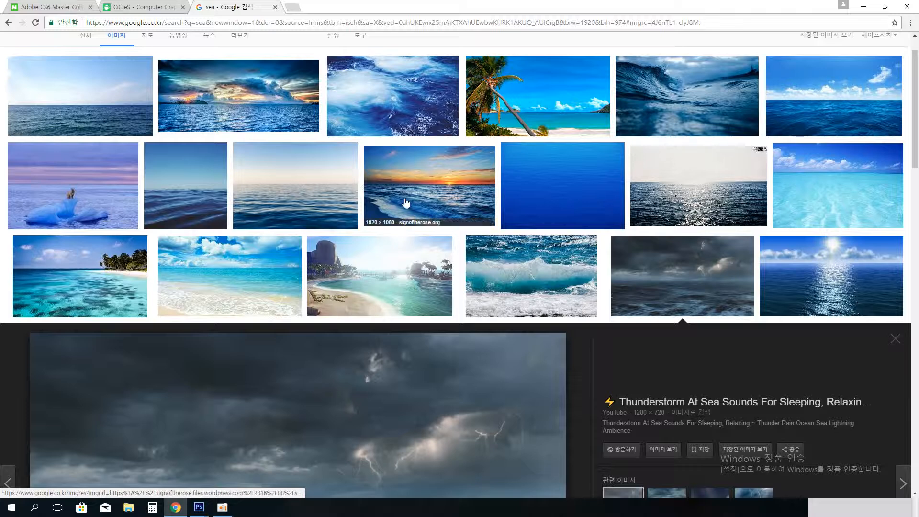
# Step: Preview the 2880 × 1800 blue sea image from Fishance and copy it to the clipboard
pyautogui.click(844, 100)
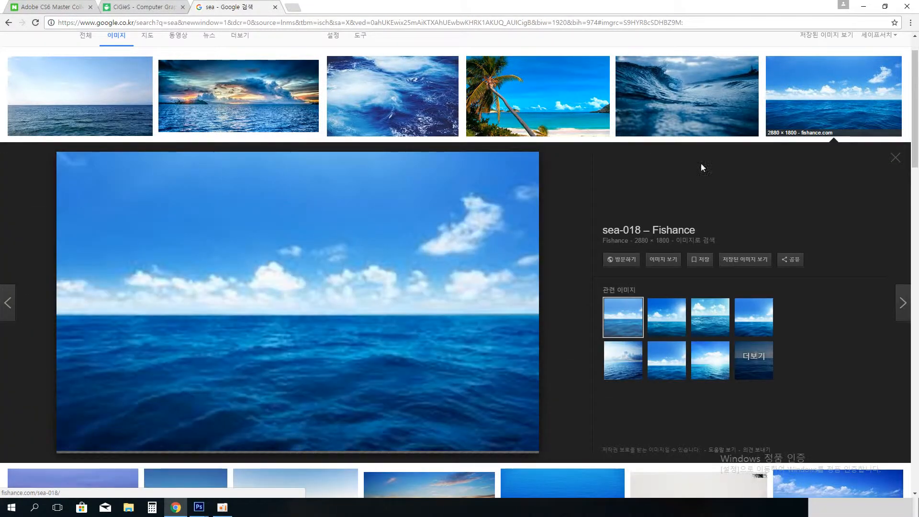
pyautogui.scroll(-3, 352, 385)
pyautogui.scroll(2, 352, 385)
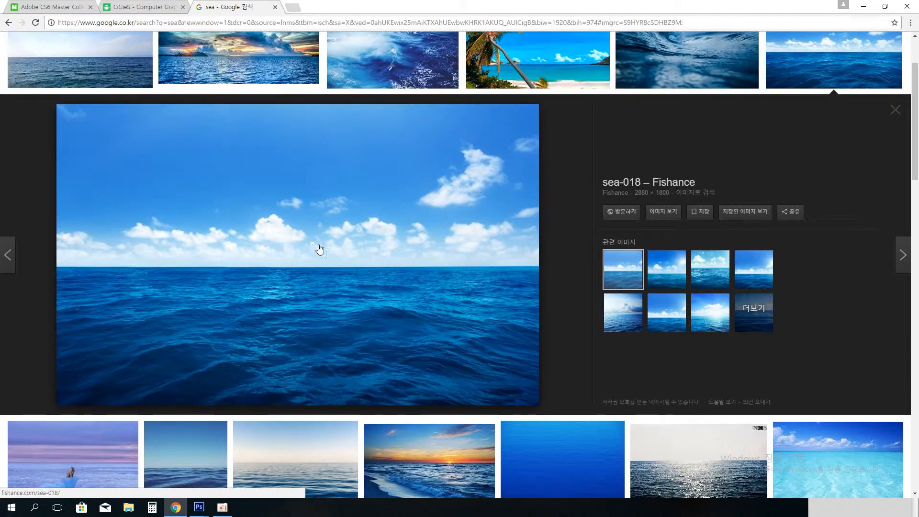
pyautogui.rightClick(294, 248)
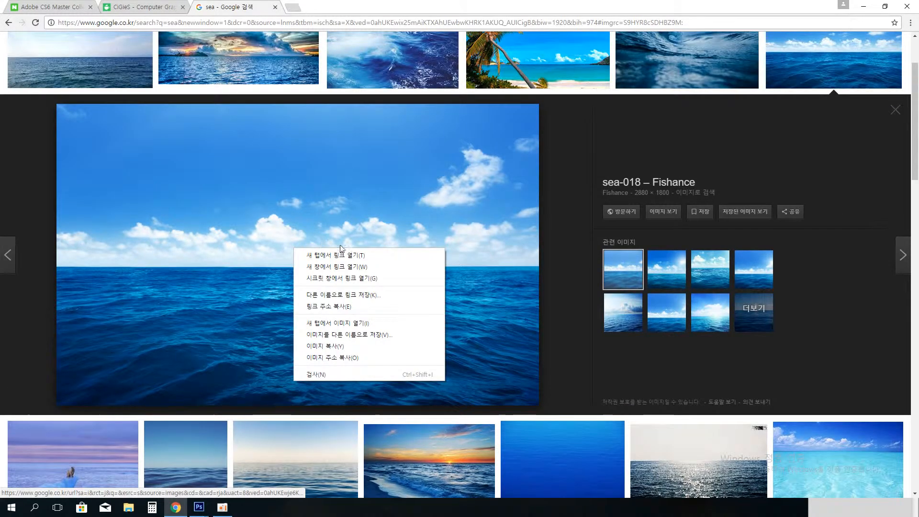
pyautogui.click(343, 346)
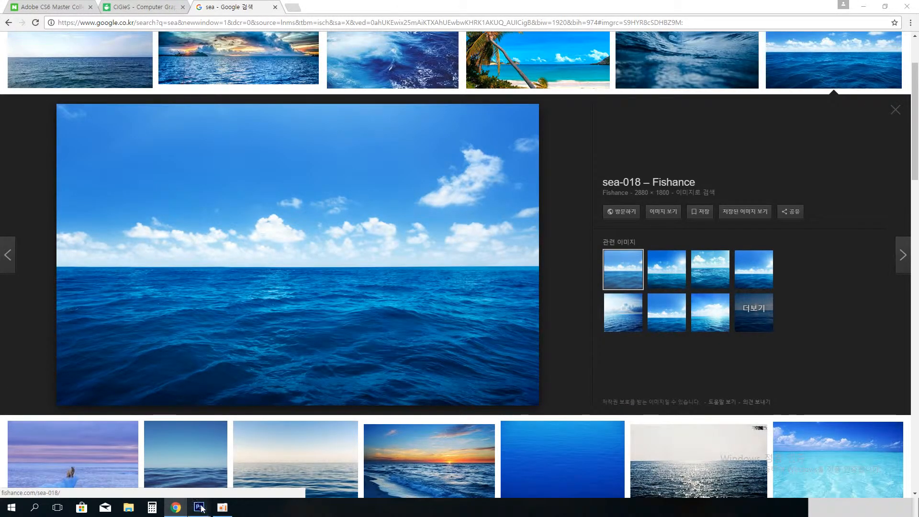
# Step: Paste the blue sea image into the Untitled-1 document in Photoshop and move it diagonally down and right, uncovering part of the storm image
pyautogui.moveTo(199, 507)
pyautogui.click(291, 486)
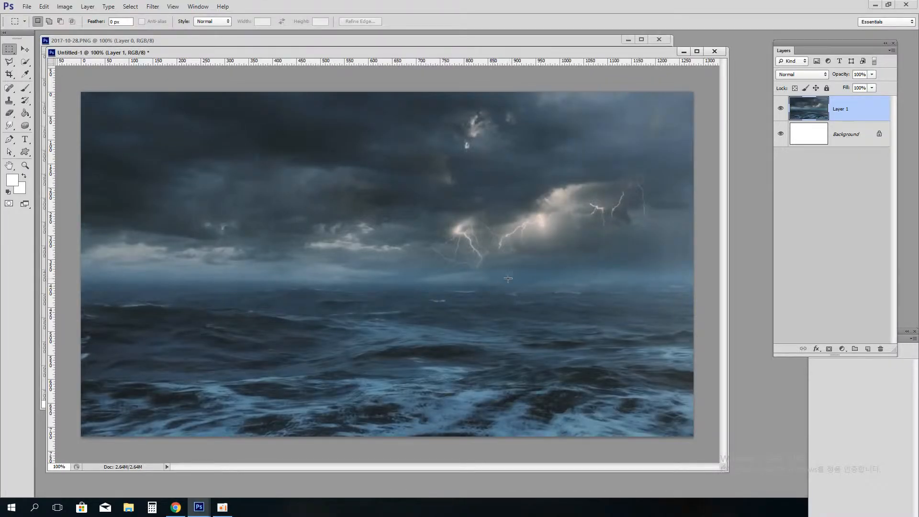
pyautogui.hotkey('ctrl', 'v')
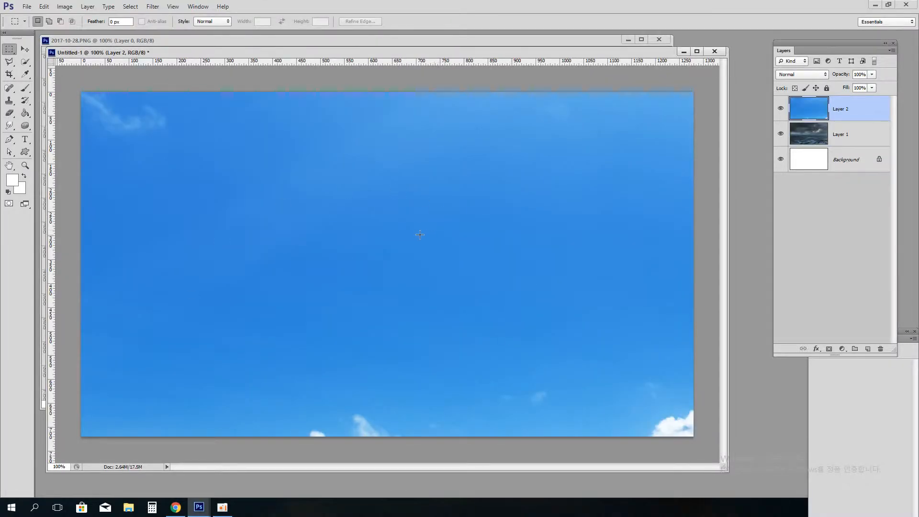
pyautogui.click(24, 50)
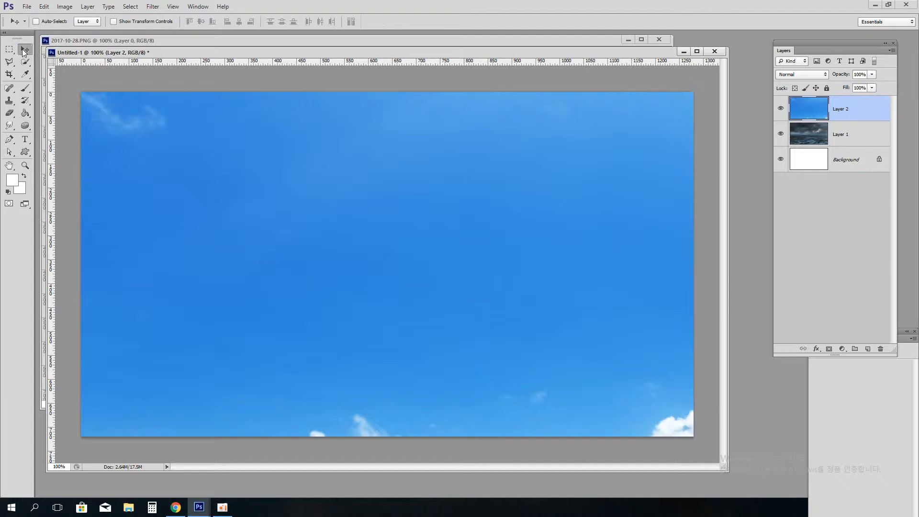
pyautogui.moveTo(174, 161); pyautogui.dragTo(304, 248)
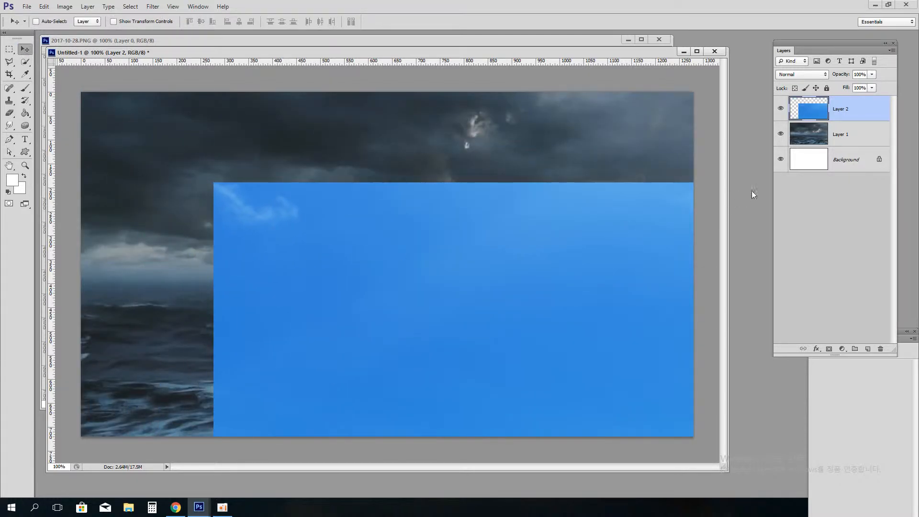
# Step: Alternate the active layer between Layer 1 and Layer 2, ending on Layer 1, and move the floating Layers panel beside the document window
pyautogui.click(847, 135)
pyautogui.click(855, 107)
pyautogui.click(856, 134)
pyautogui.click(848, 111)
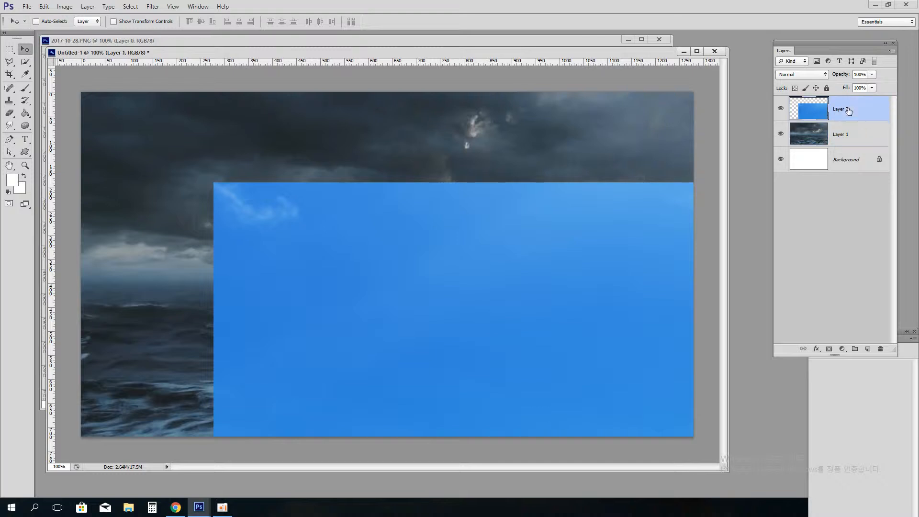
pyautogui.click(842, 137)
pyautogui.moveTo(836, 43); pyautogui.dragTo(794, 32)
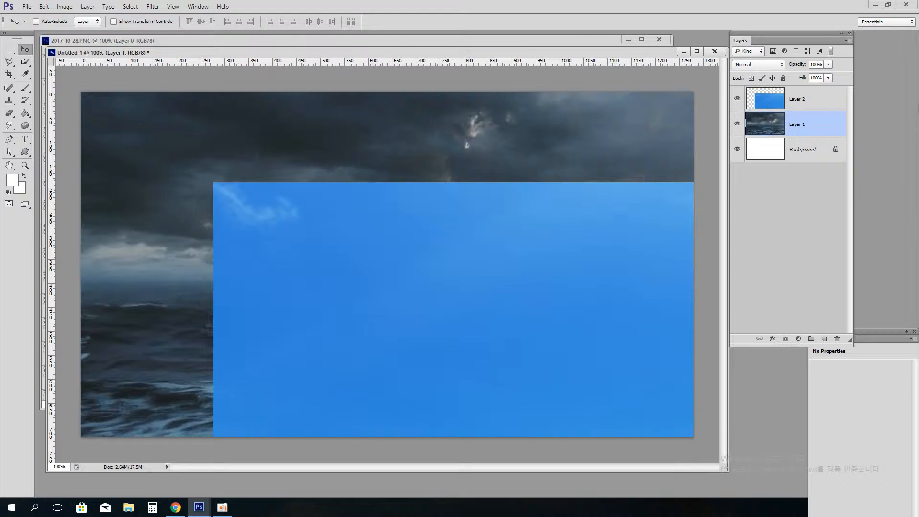
pyautogui.click(196, 7)
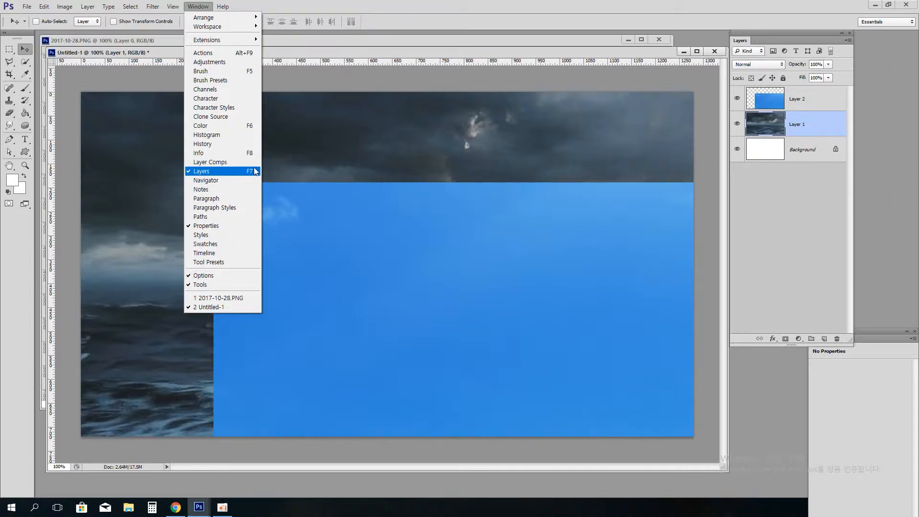
pyautogui.click(458, 63)
pyautogui.click(206, 7)
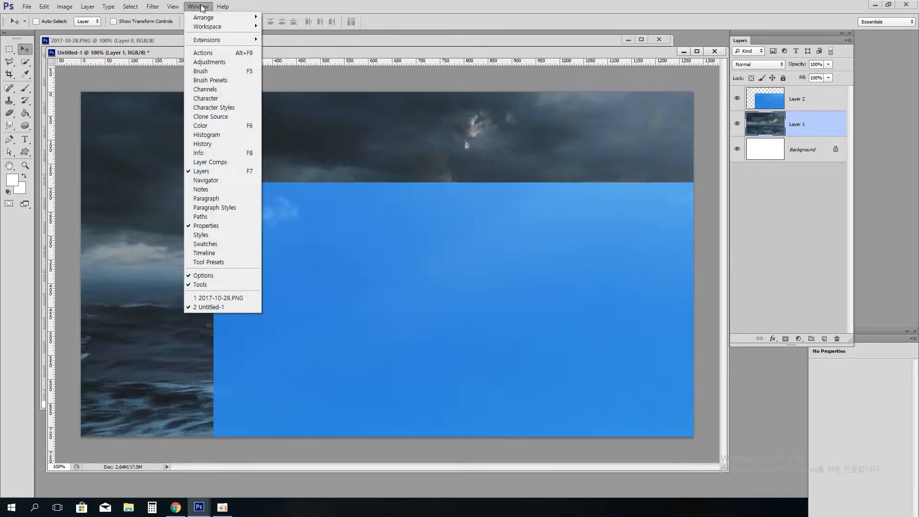
pyautogui.click(200, 7)
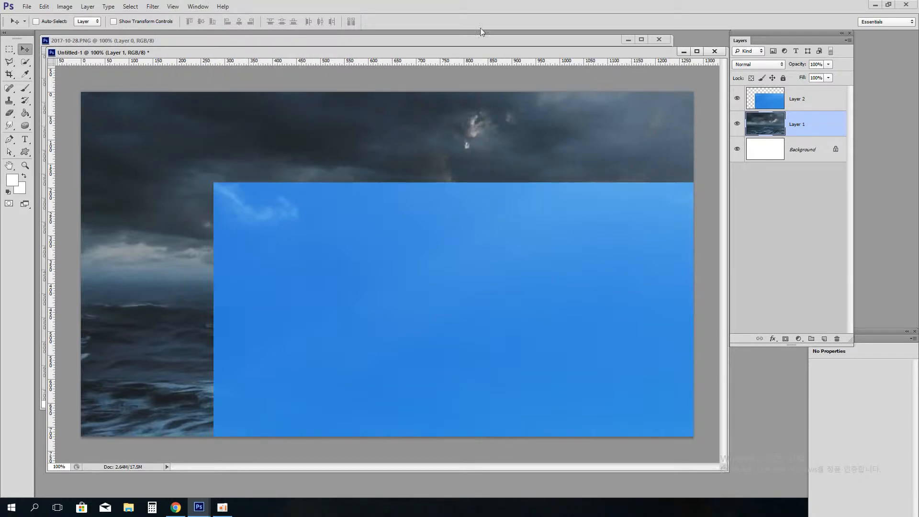
# Step: Try moving the storm image on Layer 1 slightly up and right, and undo the move
pyautogui.moveTo(455, 352); pyautogui.dragTo(463, 308)
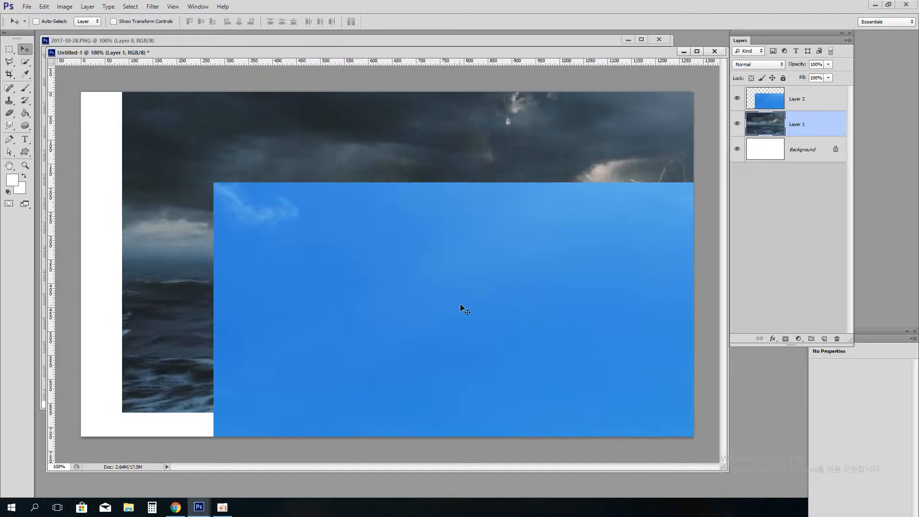
pyautogui.hotkey('ctrl', 'z')
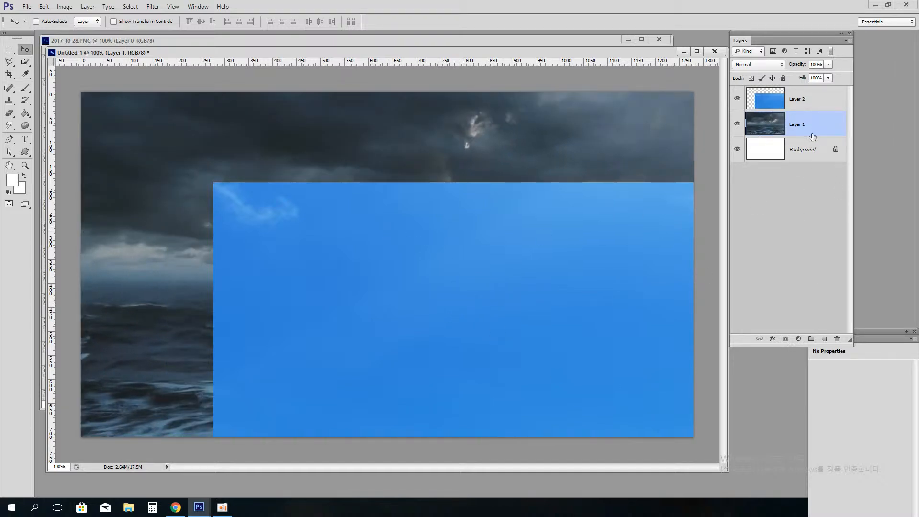
# Step: Switch the active layer back and forth between Layer 2 and Layer 1, ending on Layer 1
pyautogui.click(802, 102)
pyautogui.click(800, 128)
pyautogui.click(803, 101)
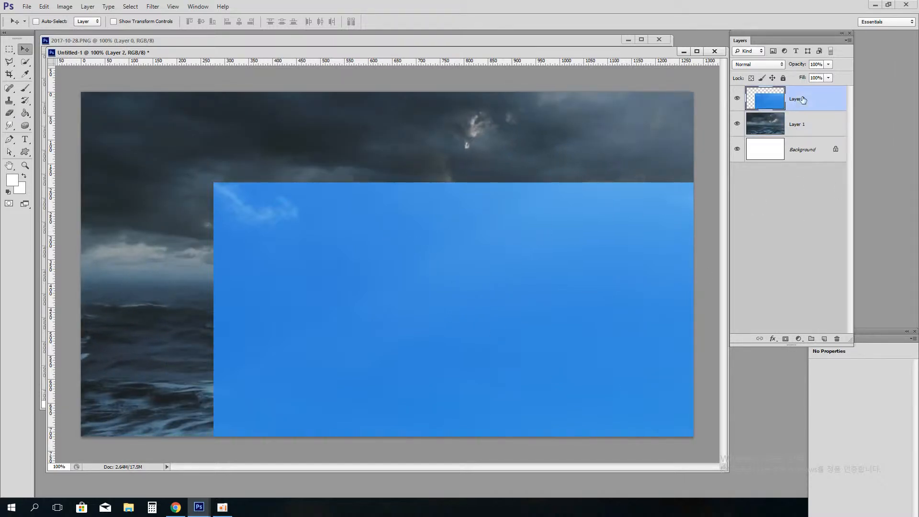
pyautogui.click(801, 127)
pyautogui.click(797, 103)
pyautogui.click(799, 127)
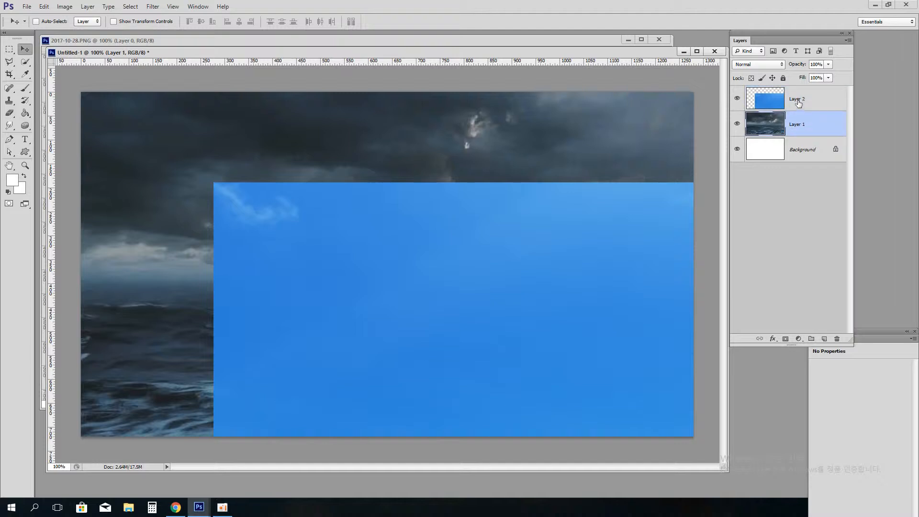
pyautogui.click(799, 102)
pyautogui.click(800, 126)
# Step: View the layer thumbnail size options without changing them, and widen the Layers panel
pyautogui.rightClick(779, 187)
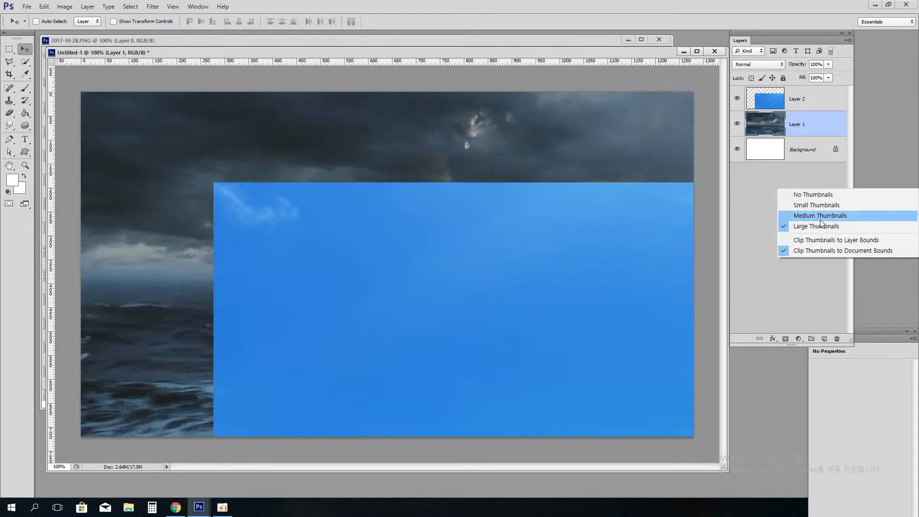
pyautogui.click(749, 205)
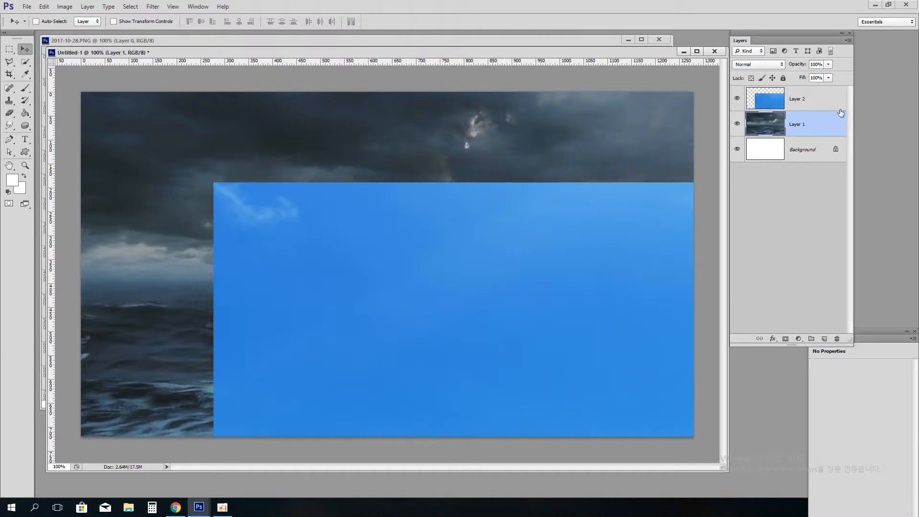
pyautogui.moveTo(852, 113); pyautogui.dragTo(876, 115)
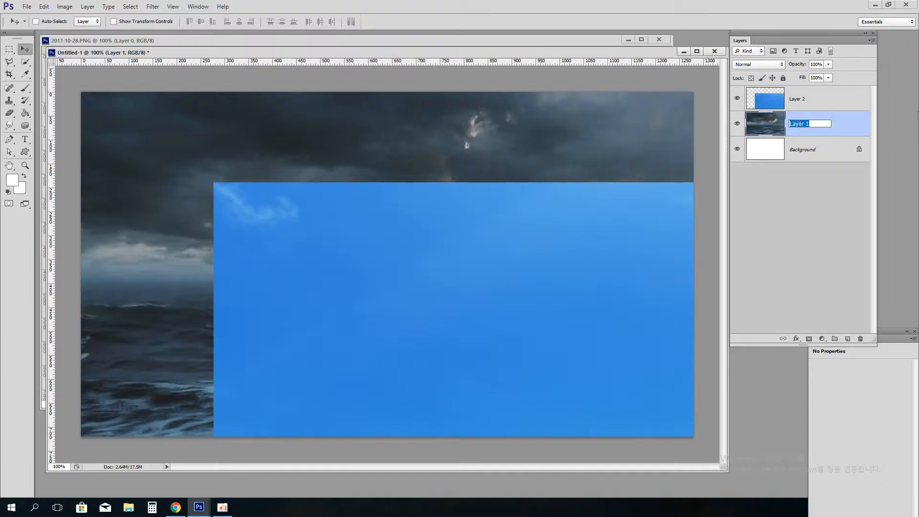
# Step: Rename the storm layer, Layer 1, to 폭풍 and the blue sea layer, Layer 2, to 맑음
pyautogui.write('흐')
pyautogui.press('Return')
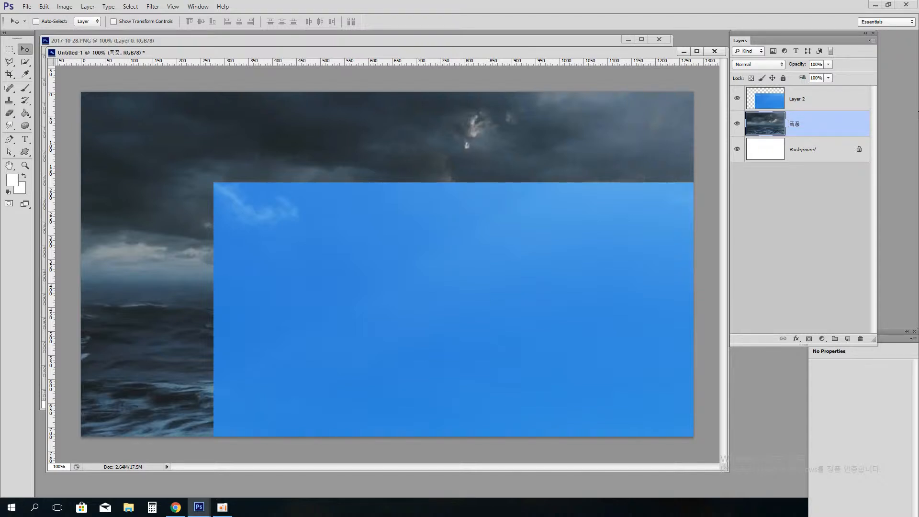
pyautogui.click(798, 100)
pyautogui.doubleClick(798, 98)
pyautogui.write('막ㅎㅇ')
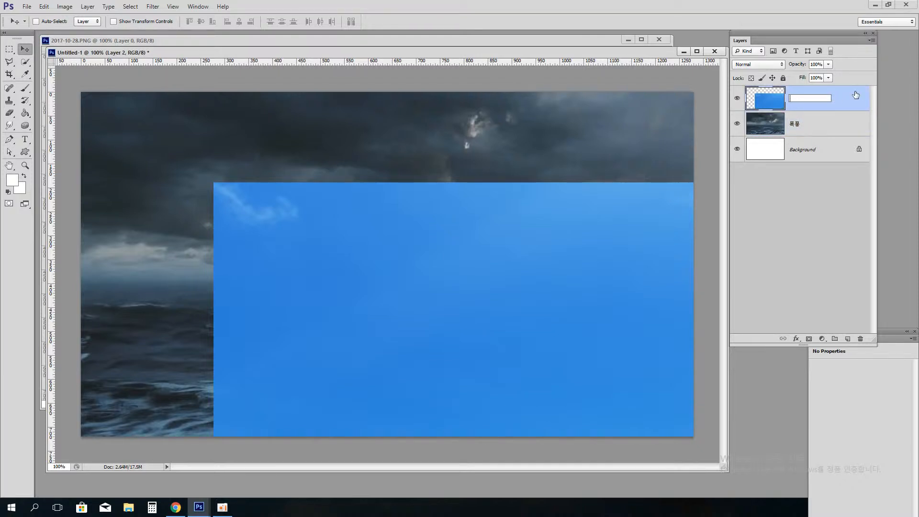
pyautogui.write('음')
pyautogui.press('Return')
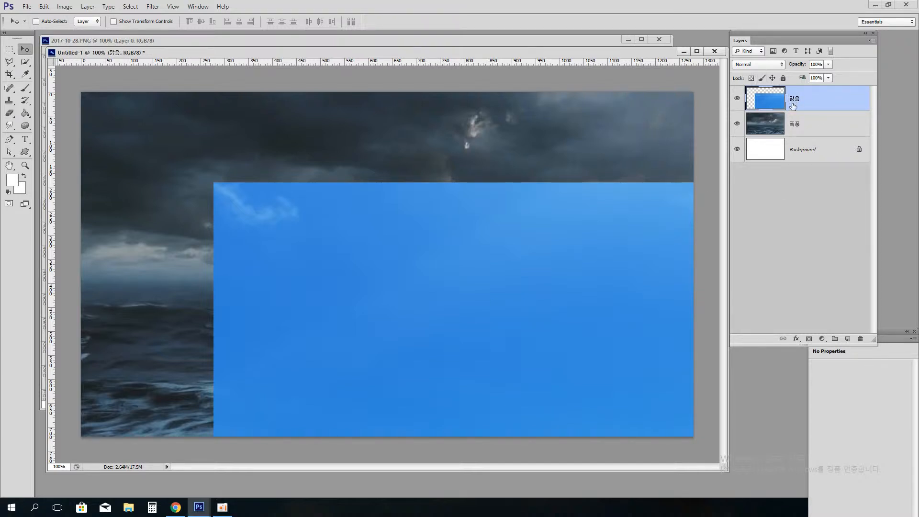
# Step: Open the name of the 폭풍 layer for editing and dismiss it, and open and cancel that layer's Layer Style dialog
pyautogui.click(795, 128)
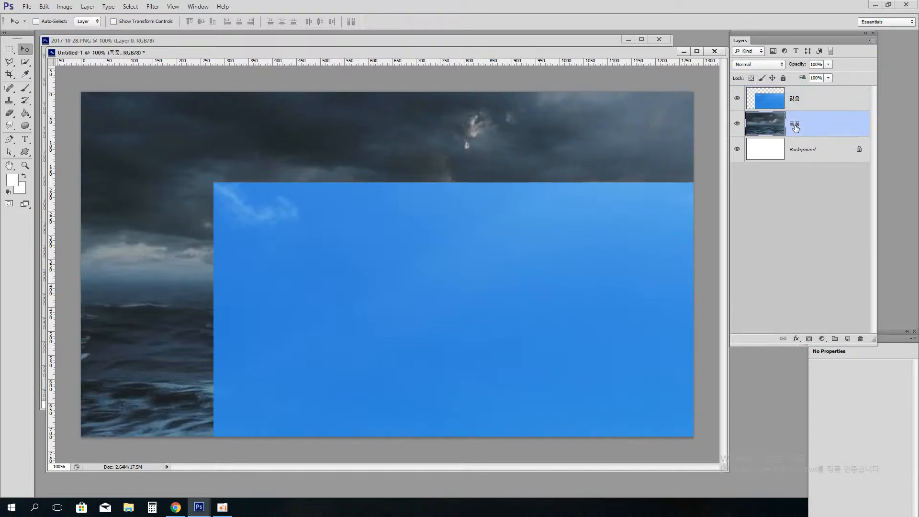
pyautogui.doubleClick(795, 125)
pyautogui.click(775, 192)
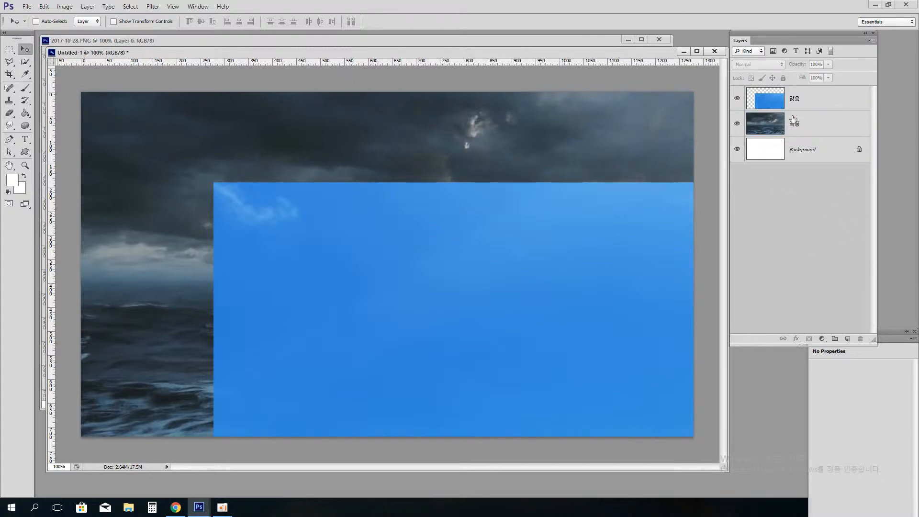
pyautogui.doubleClick(769, 127)
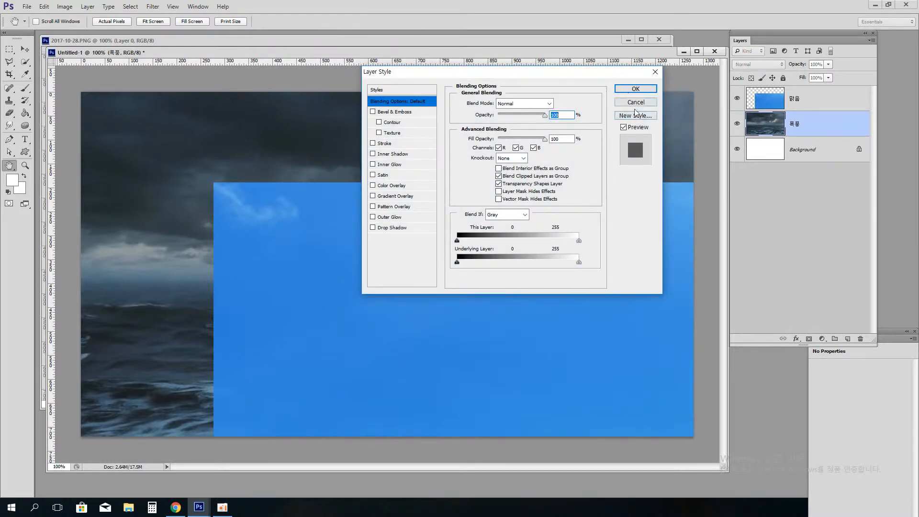
pyautogui.click(637, 104)
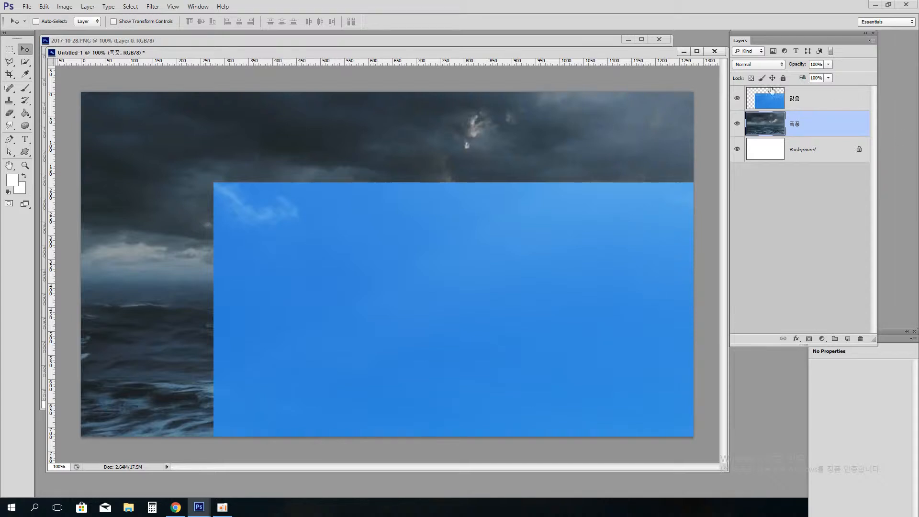
# Step: Move the 맑음 layer around the canvas, ending near the upper-left corner with a narrow strip of storm exposed
pyautogui.click(808, 103)
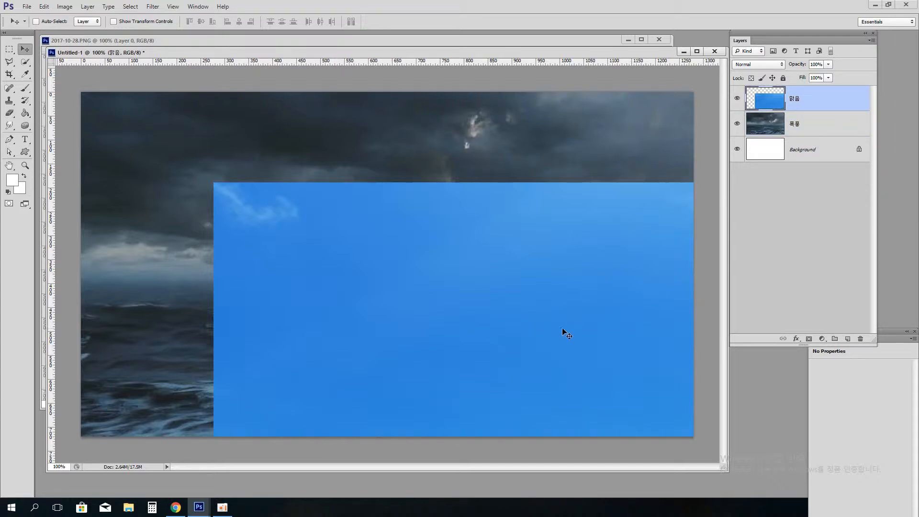
pyautogui.moveTo(562, 329); pyautogui.dragTo(505, 369)
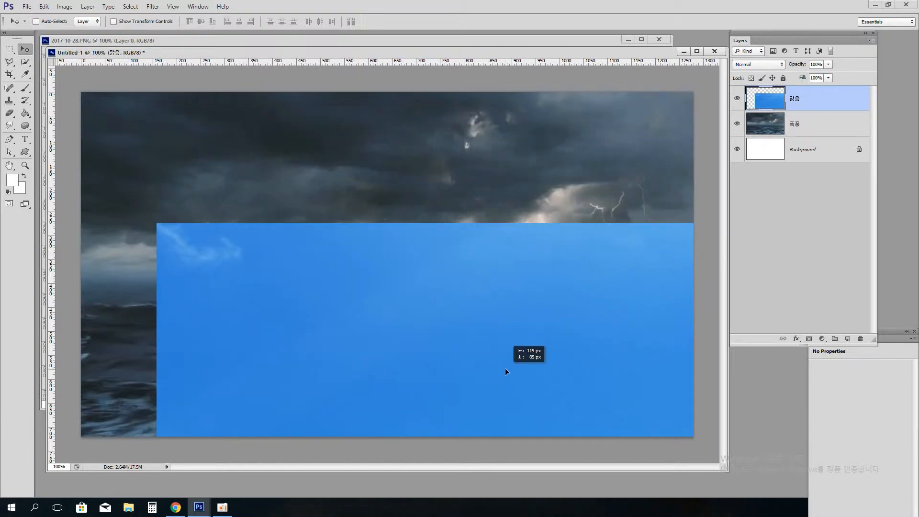
pyautogui.moveTo(328, 371); pyautogui.dragTo(390, 272)
pyautogui.click(805, 130)
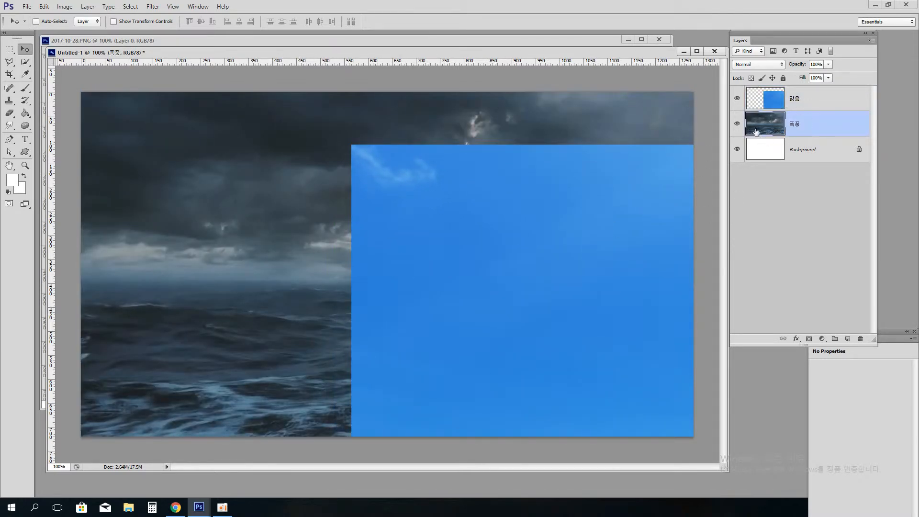
pyautogui.click(786, 97)
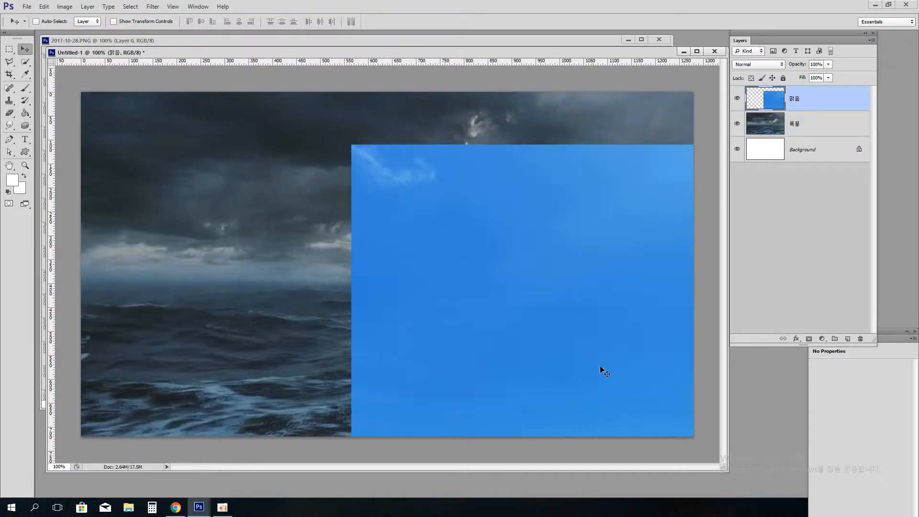
pyautogui.moveTo(601, 367); pyautogui.dragTo(356, 277)
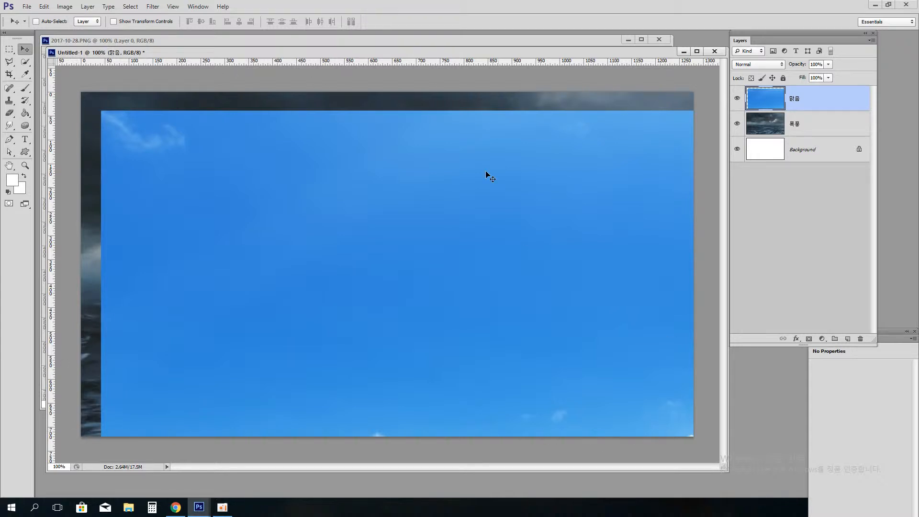
pyautogui.moveTo(428, 311); pyautogui.dragTo(475, 299)
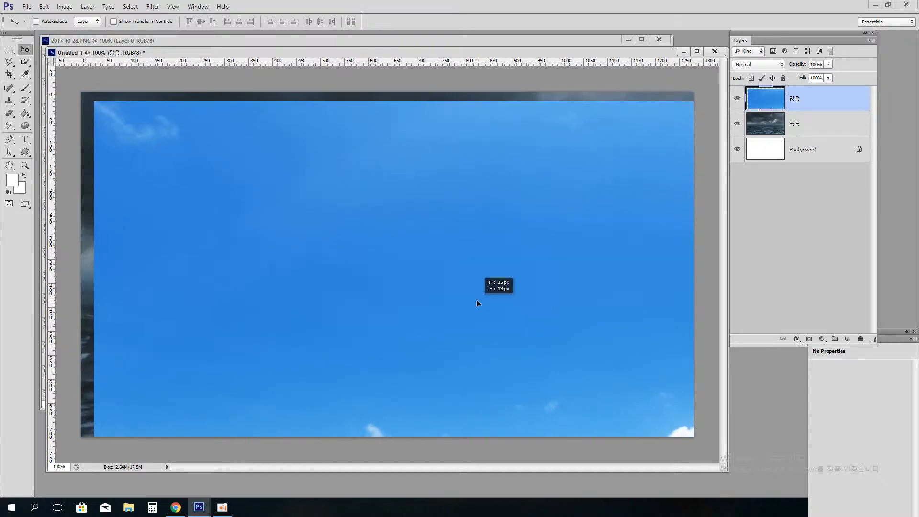
# Step: Start Free Transform on the 맑음 layer and try shrinking it from its upper-left corner, undoing the resize
pyautogui.click(28, 7)
pyautogui.moveTo(49, 8)
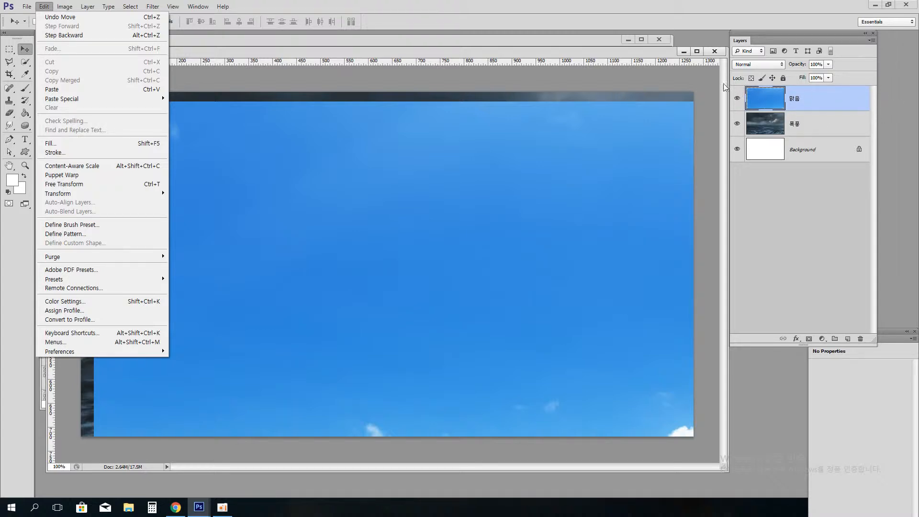
pyautogui.click(250, 4)
pyautogui.click(44, 6)
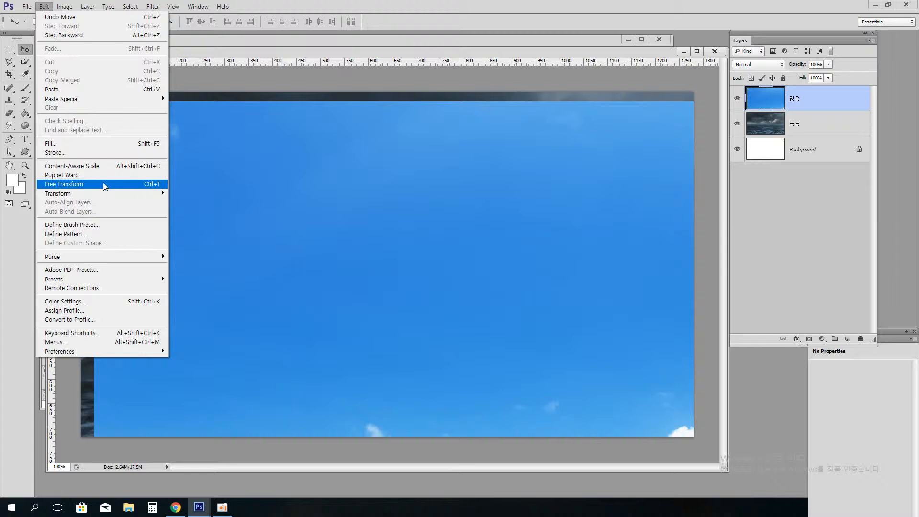
pyautogui.click(126, 186)
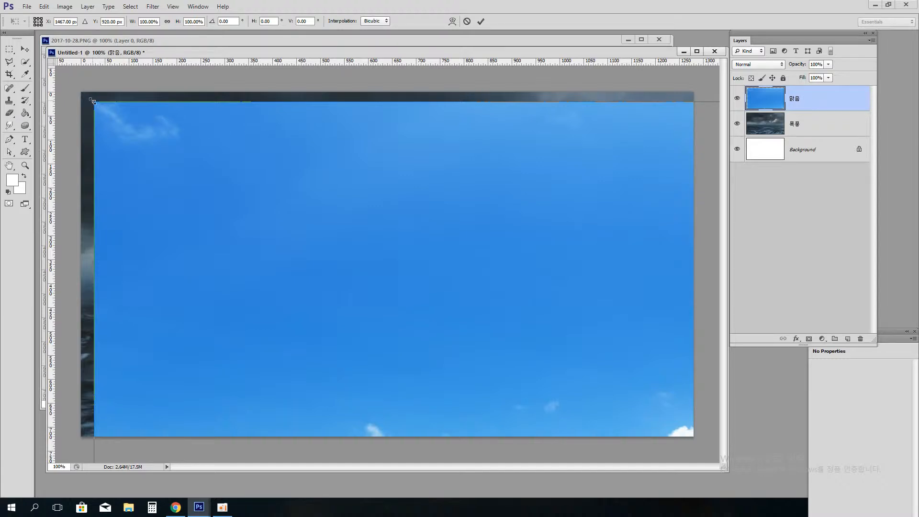
pyautogui.moveTo(93, 101); pyautogui.dragTo(152, 134)
pyautogui.hotkey('ctrl', 'z')
# Step: Shrink the 맑음 image proportionally to about 33% and reposition it so the whole picture fits inside the canvas
pyautogui.moveTo(92, 102); pyautogui.dragTo(374, 277)
pyautogui.moveTo(638, 399); pyautogui.dragTo(355, 247)
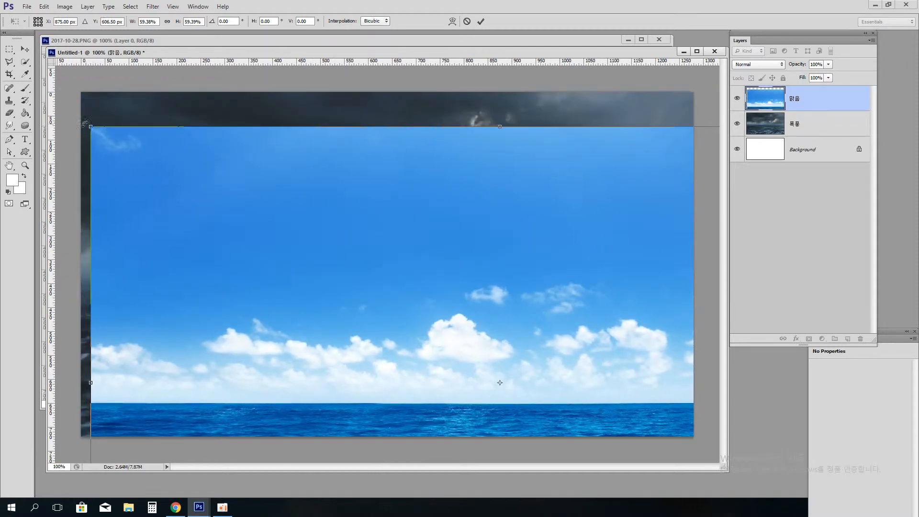
pyautogui.moveTo(90, 126); pyautogui.dragTo(274, 240)
pyautogui.moveTo(347, 242); pyautogui.dragTo(329, 160)
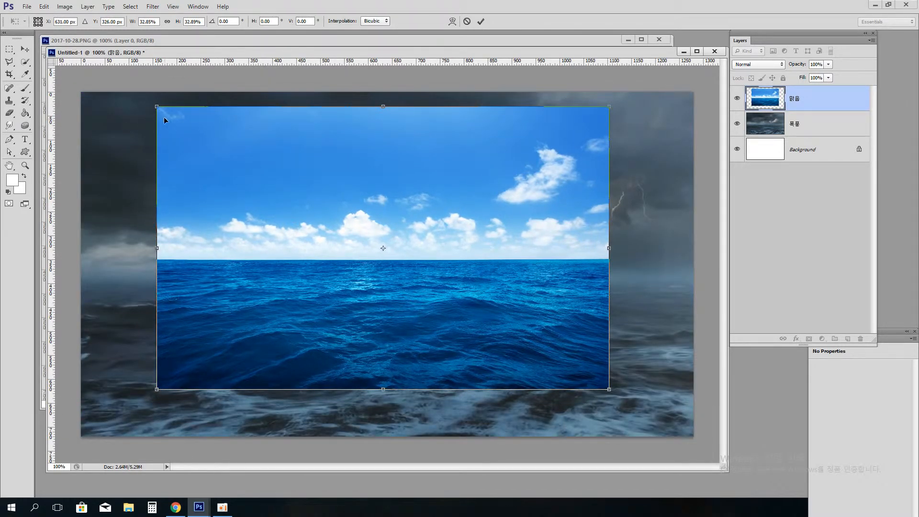
# Step: Try stretching the sea image out of proportion, undo it, and rescale the image proportionally to about 29%
pyautogui.moveTo(156, 105); pyautogui.dragTo(161, 127)
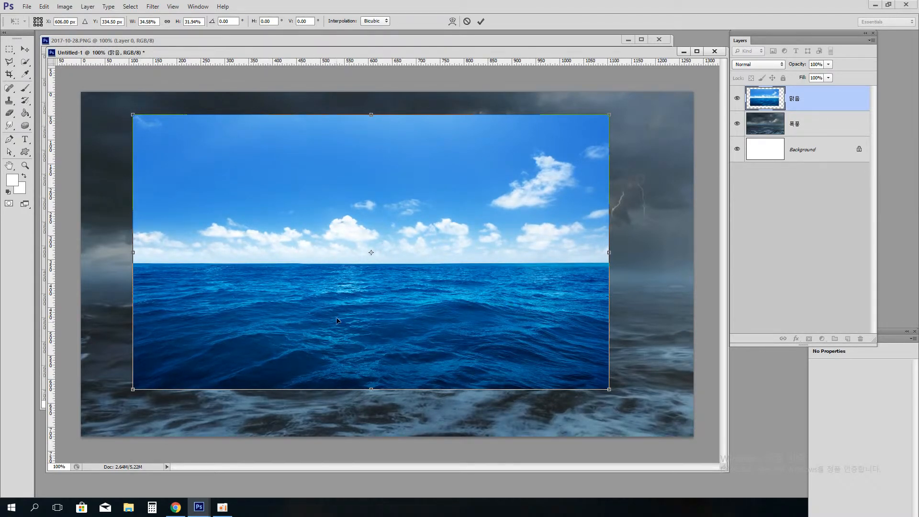
pyautogui.hotkey('ctrl', 'z')
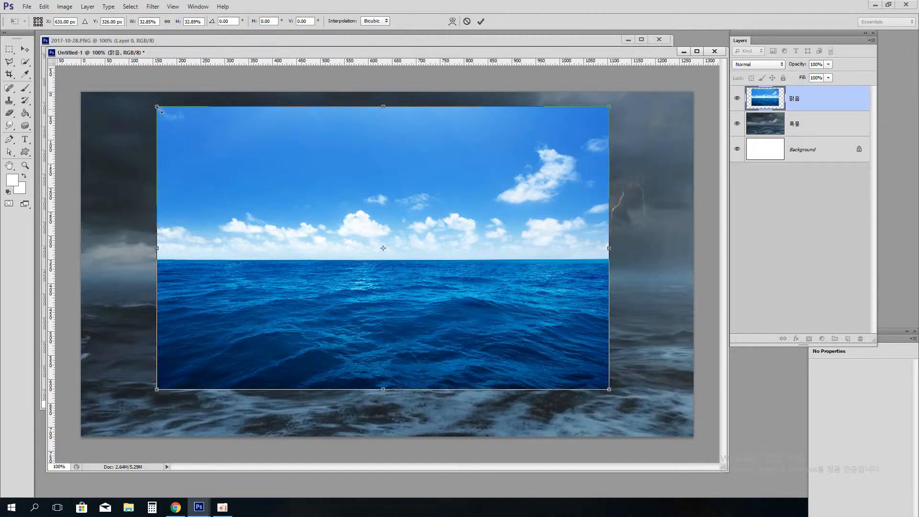
pyautogui.moveTo(154, 102)
pyautogui.mouseDown()
pyautogui.moveTo(194, 105)
pyautogui.moveTo(149, 229)
pyautogui.moveTo(220, 126)
pyautogui.moveTo(200, 116)
pyautogui.moveTo(293, 120)
pyautogui.moveTo(302, 157)
pyautogui.moveTo(213, 238)
pyautogui.moveTo(231, 145)
pyautogui.moveTo(225, 152)
pyautogui.moveTo(266, 203)
pyautogui.moveTo(238, 145)
pyautogui.moveTo(188, 131)
pyautogui.moveTo(150, 97)
pyautogui.moveTo(157, 106)
pyautogui.mouseUp()
pyautogui.moveTo(156, 106); pyautogui.dragTo(343, 246)
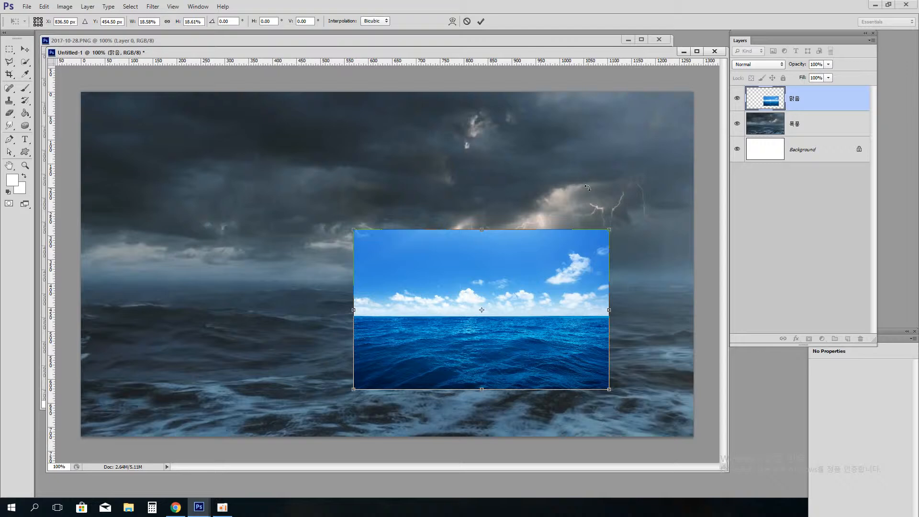
pyautogui.moveTo(355, 229); pyautogui.dragTo(183, 144)
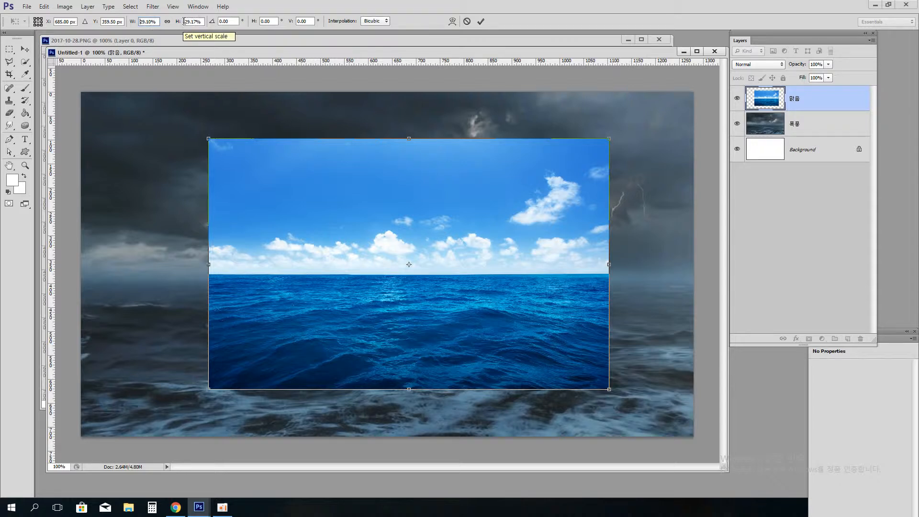
# Step: Set the width scale to 29.17% and move the sea image slightly up and left, cancelling the Free Transform
pyautogui.click(148, 21)
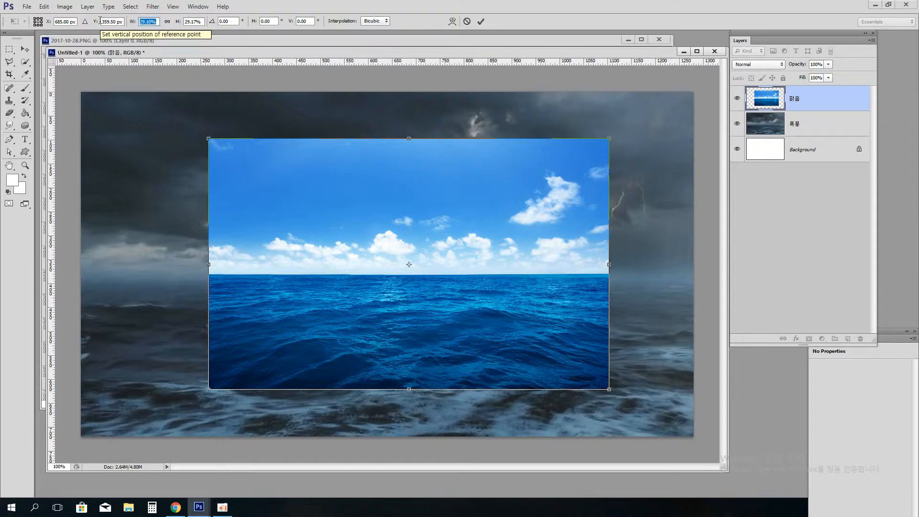
pyautogui.write('2917')
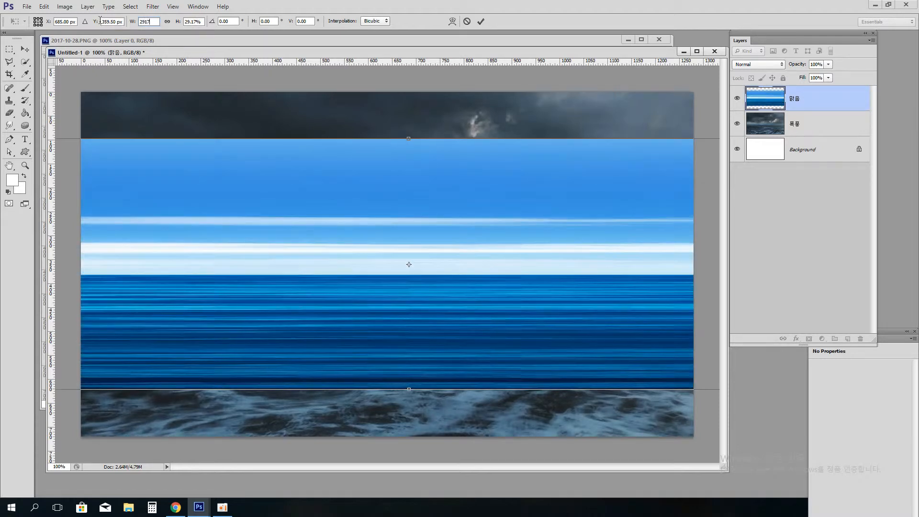
pyautogui.press('BackSpace')
pyautogui.press('BackSpace')
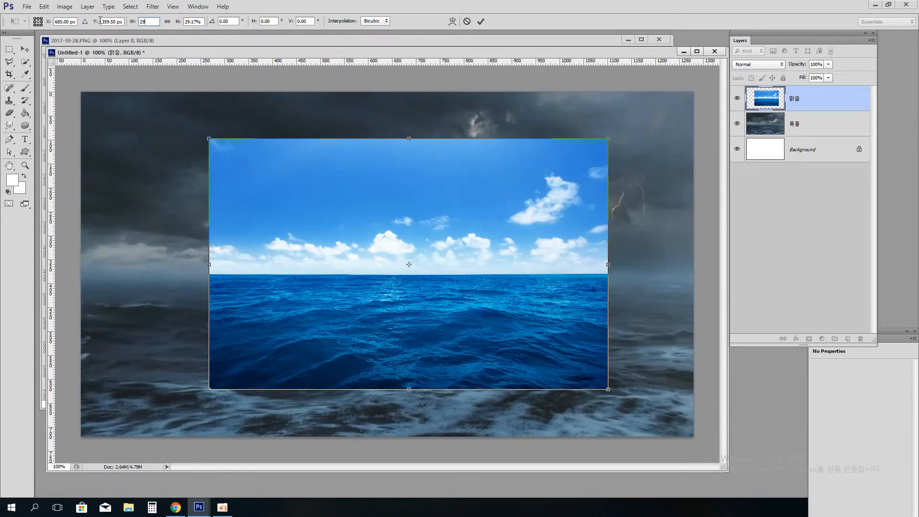
pyautogui.write('.17')
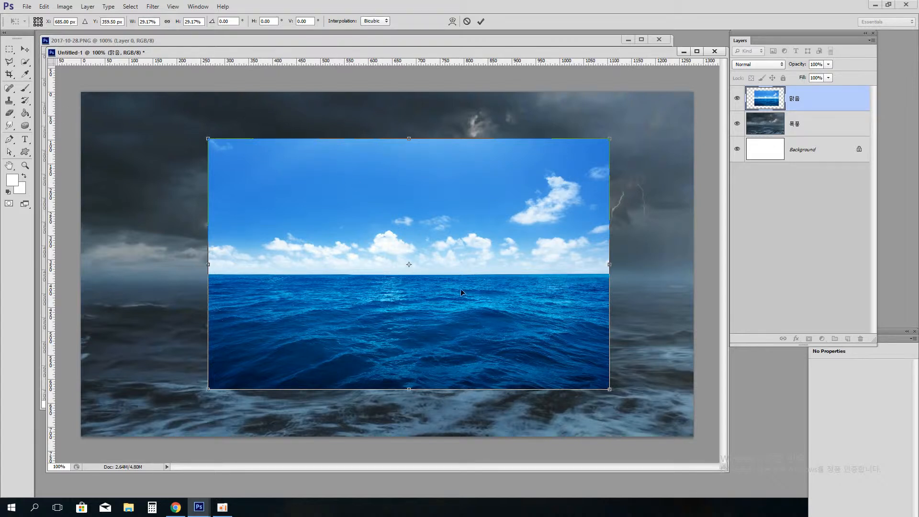
pyautogui.moveTo(467, 307); pyautogui.dragTo(447, 294)
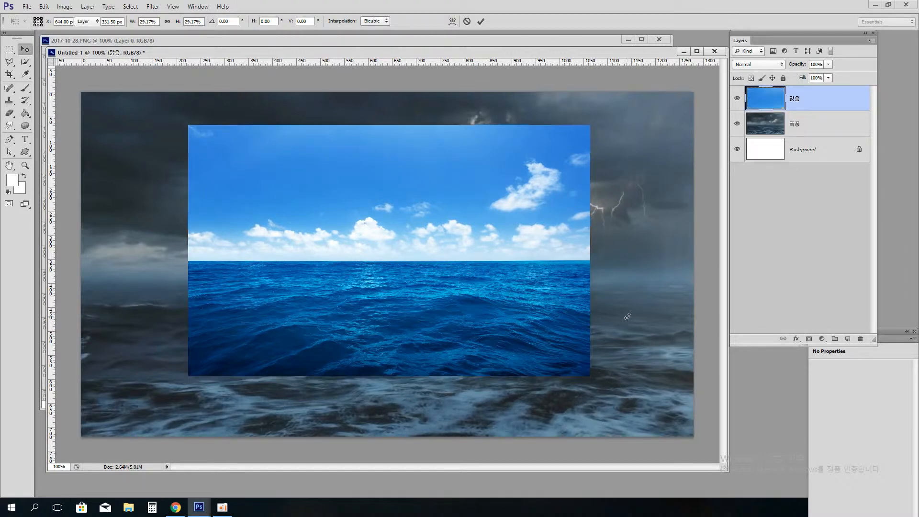
pyautogui.press('Escape')
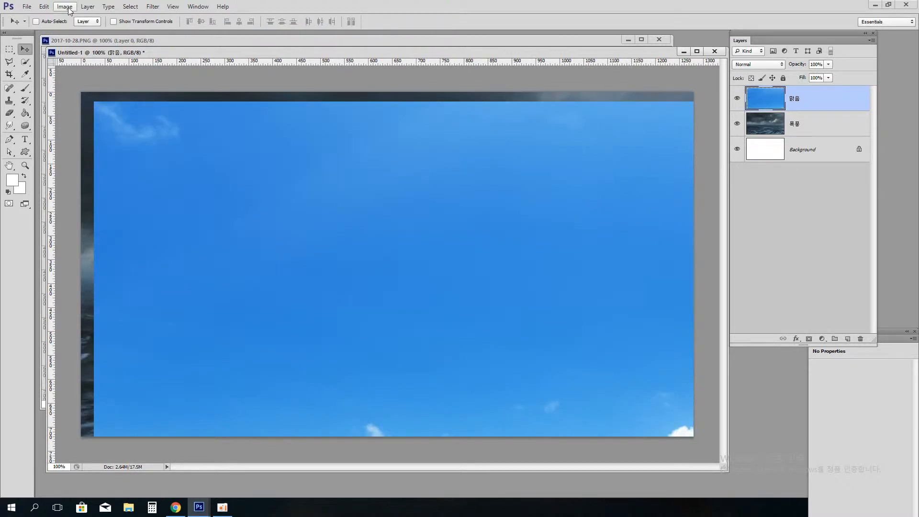
pyautogui.click(43, 7)
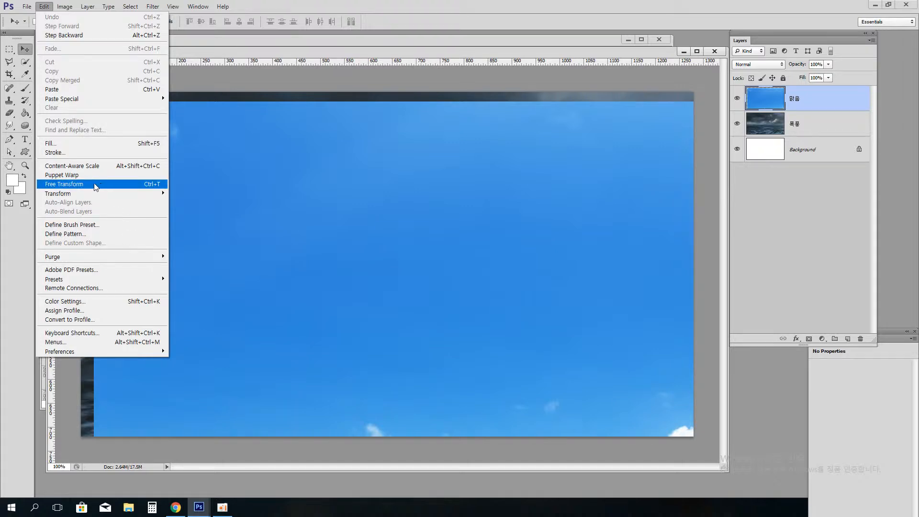
pyautogui.click(123, 185)
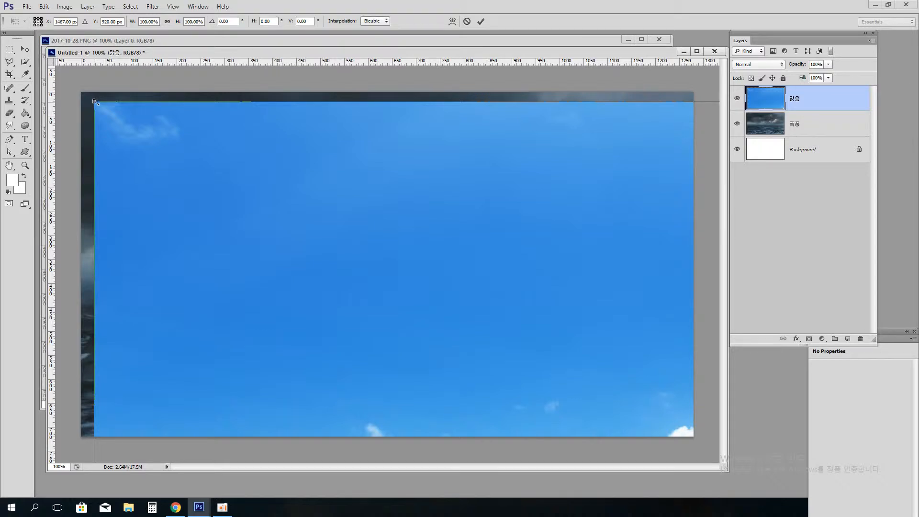
pyautogui.moveTo(95, 101); pyautogui.dragTo(119, 189)
pyautogui.moveTo(476, 358)
pyautogui.mouseDown()
pyautogui.moveTo(430, 343)
pyautogui.moveTo(479, 359)
pyautogui.mouseUp()
pyautogui.moveTo(607, 403); pyautogui.dragTo(240, 173)
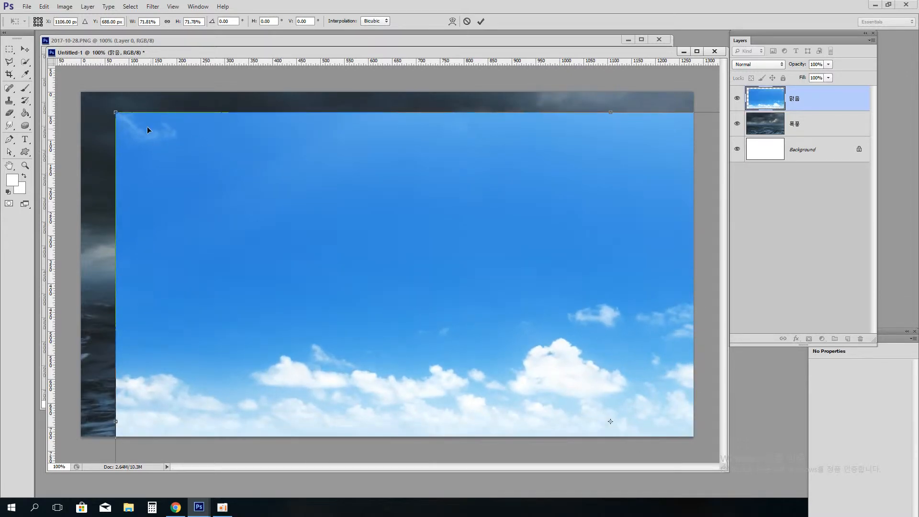
pyautogui.moveTo(116, 113); pyautogui.dragTo(368, 270)
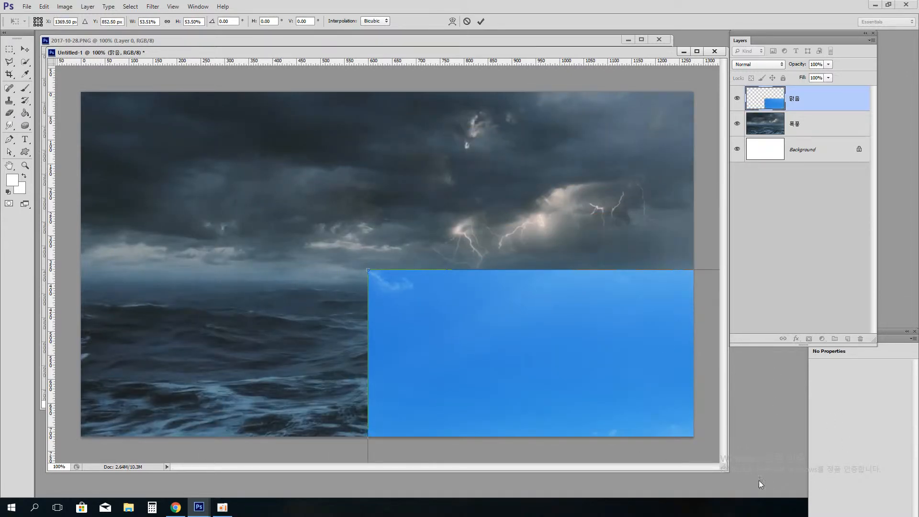
pyautogui.moveTo(679, 421); pyautogui.dragTo(401, 219)
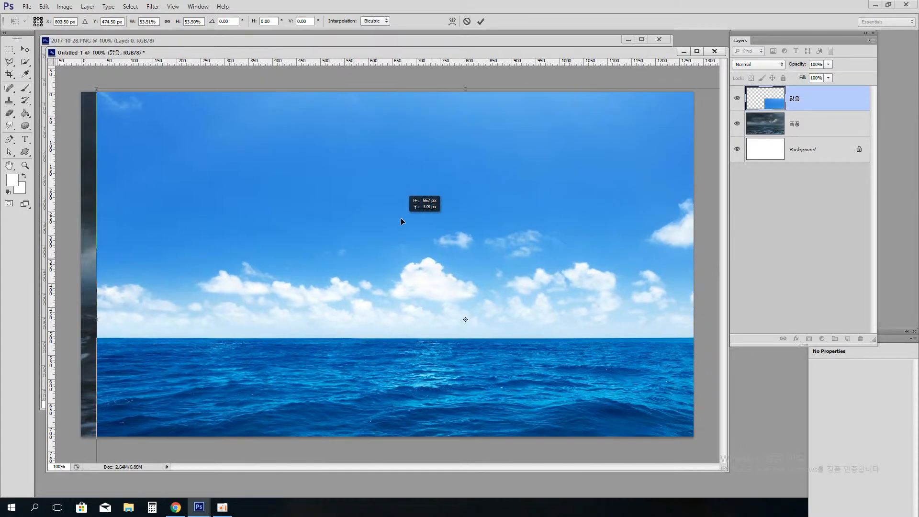
pyautogui.moveTo(96, 88); pyautogui.dragTo(436, 300)
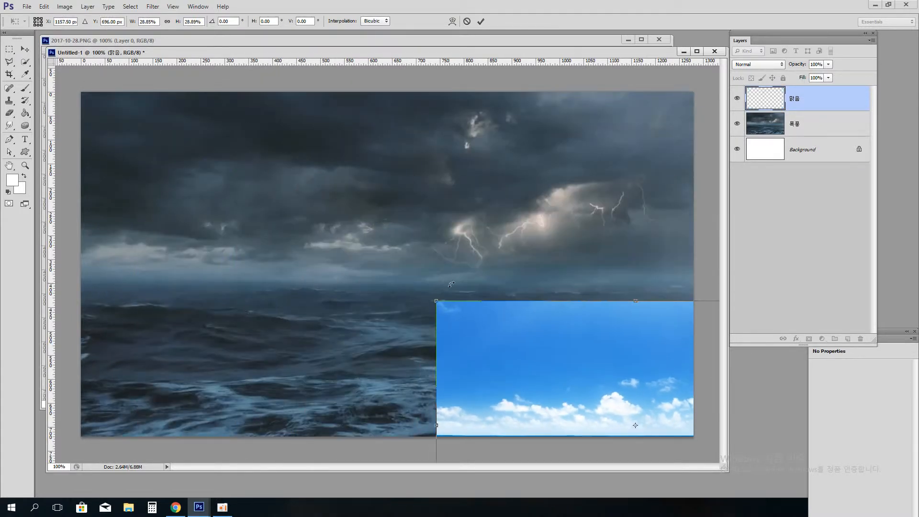
pyautogui.moveTo(601, 385); pyautogui.dragTo(304, 200)
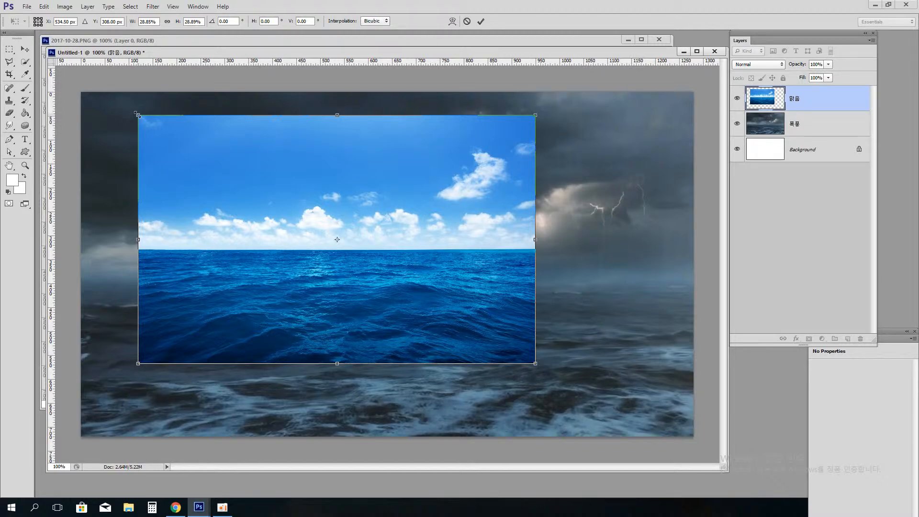
pyautogui.moveTo(137, 114); pyautogui.dragTo(271, 198)
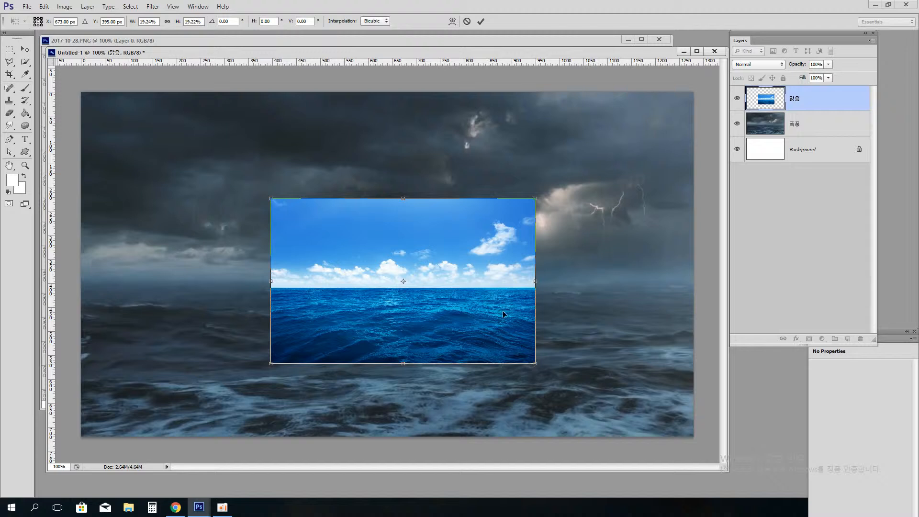
pyautogui.moveTo(535, 198); pyautogui.dragTo(677, 112)
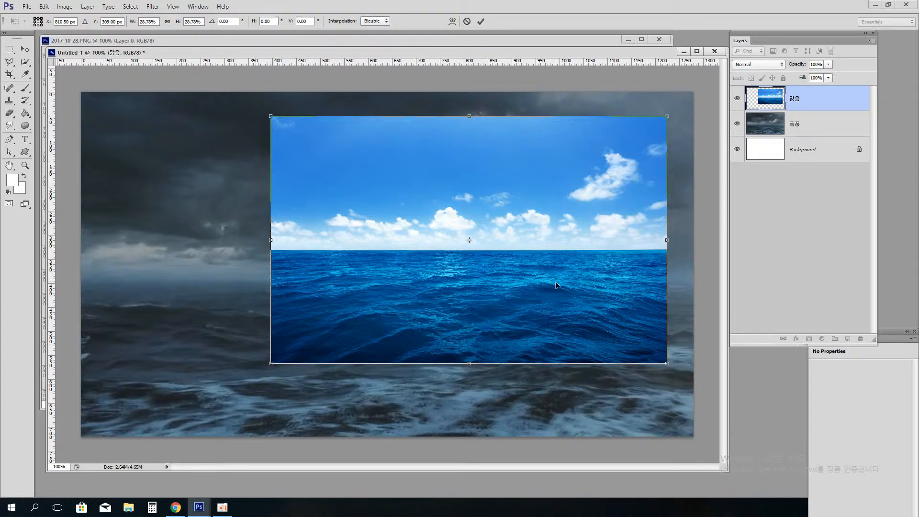
pyautogui.moveTo(555, 284); pyautogui.dragTo(488, 308)
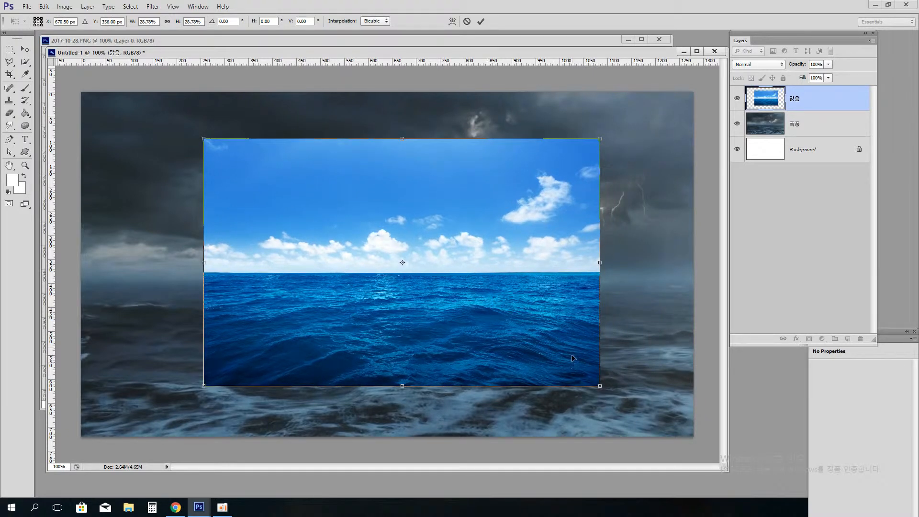
pyautogui.press('Escape')
# Step: Free-transform the 맑음 layer, shifting its reference point upward, and scale the image proportionally to about 44.6% to fill the canvas width
pyautogui.hotkey('ctrl', 't')
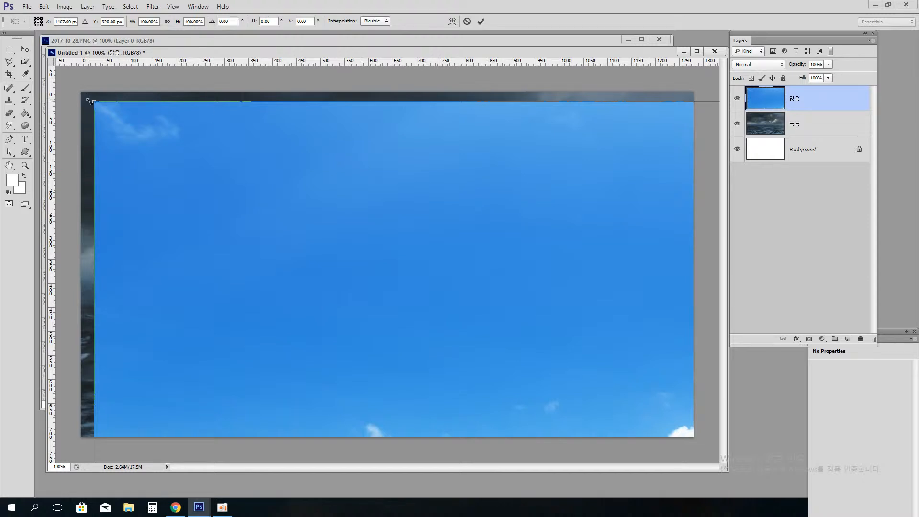
pyautogui.moveTo(93, 101); pyautogui.dragTo(185, 142)
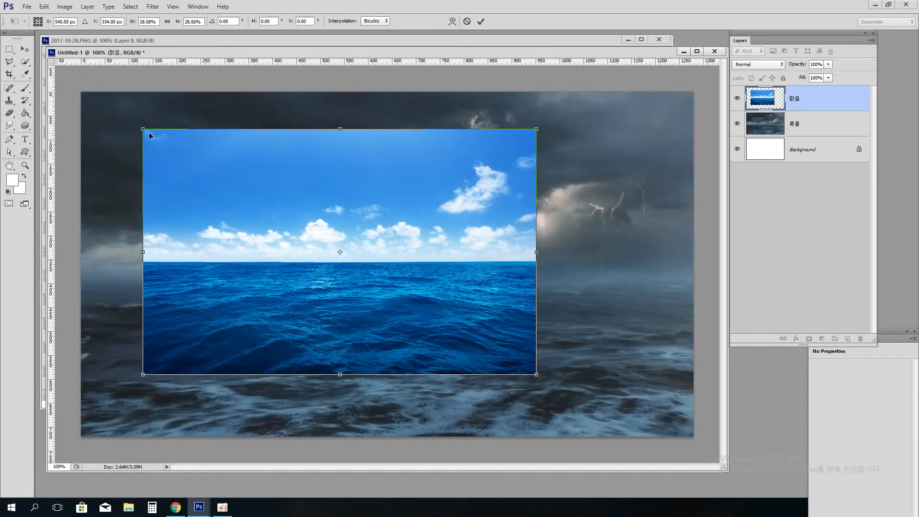
pyautogui.moveTo(143, 129); pyautogui.dragTo(94, 118)
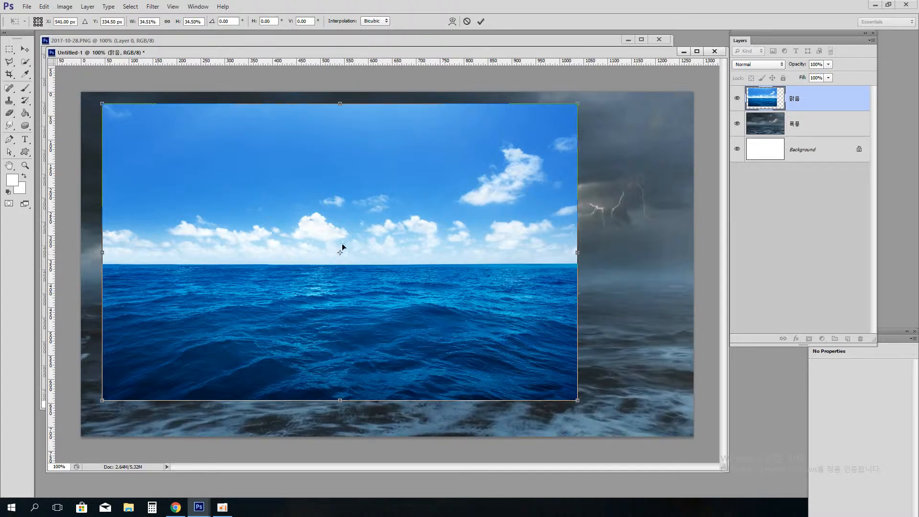
pyautogui.moveTo(339, 253); pyautogui.dragTo(384, 155)
pyautogui.moveTo(102, 104); pyautogui.dragTo(60, 135)
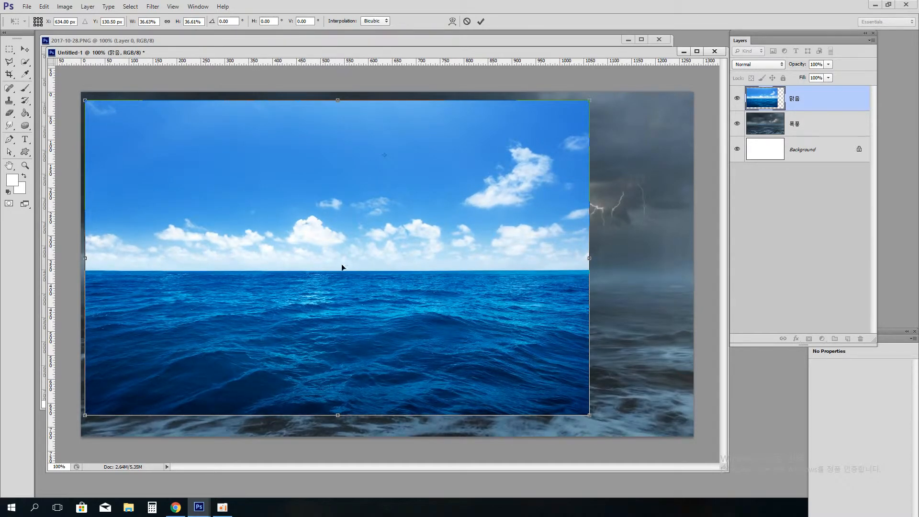
pyautogui.moveTo(369, 279); pyautogui.dragTo(365, 270)
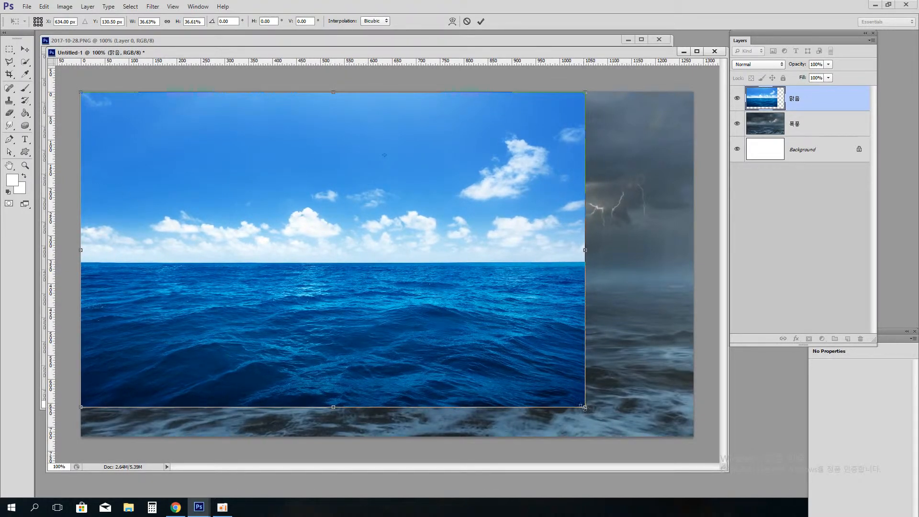
pyautogui.moveTo(585, 407); pyautogui.dragTo(704, 460)
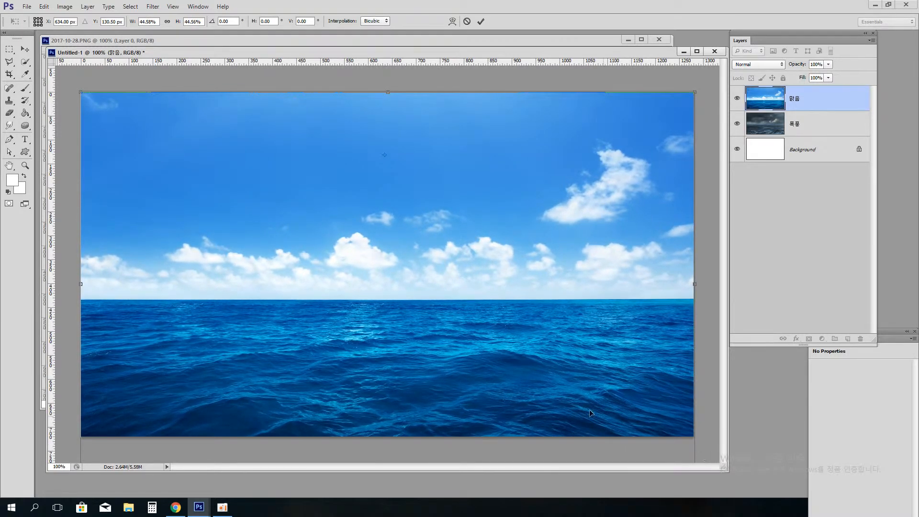
# Step: Move the scaled sea image so that it covers about the left half of the canvas
pyautogui.moveTo(401, 382); pyautogui.dragTo(110, 366)
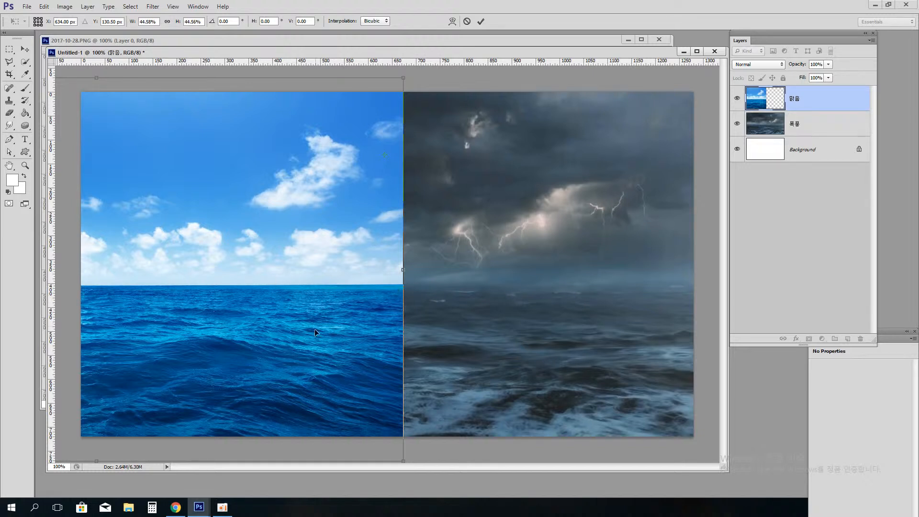
pyautogui.moveTo(314, 329)
pyautogui.mouseDown()
pyautogui.moveTo(309, 344)
pyautogui.moveTo(318, 345)
pyautogui.mouseUp()
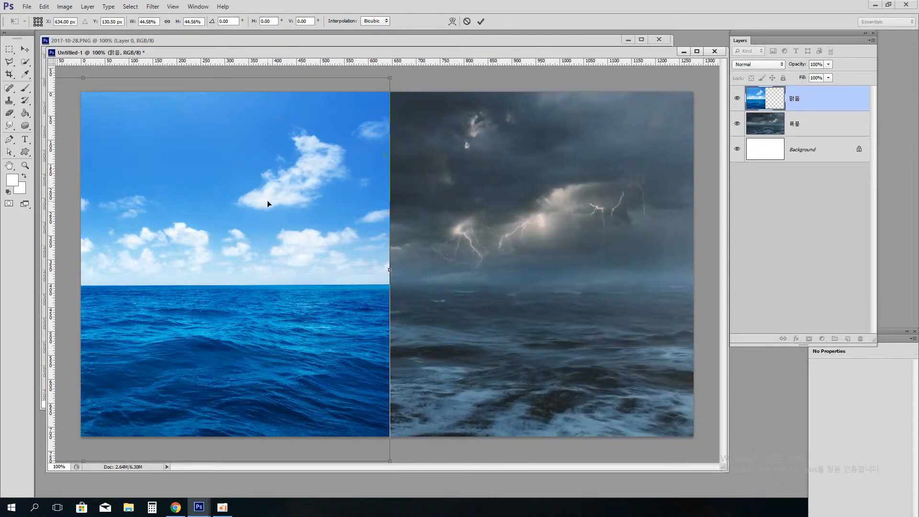
pyautogui.moveTo(273, 315); pyautogui.dragTo(482, 360)
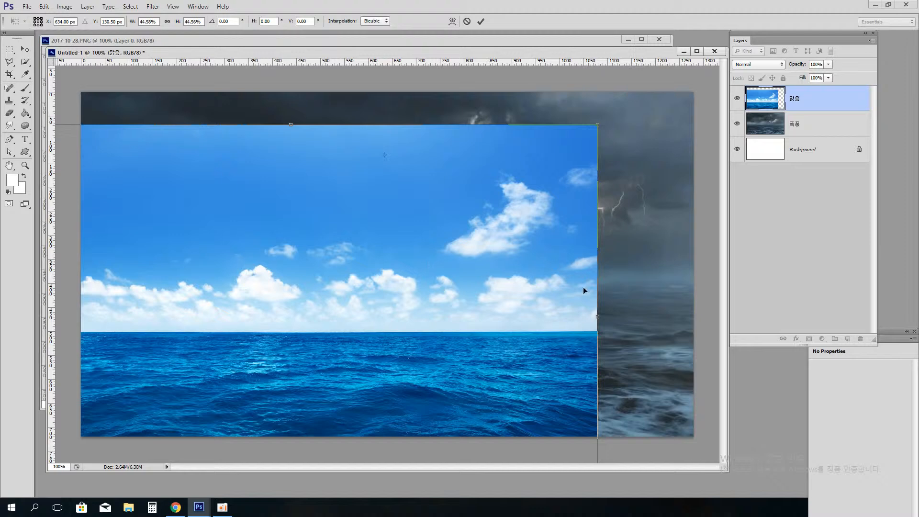
pyautogui.moveTo(300, 224); pyautogui.dragTo(340, 304)
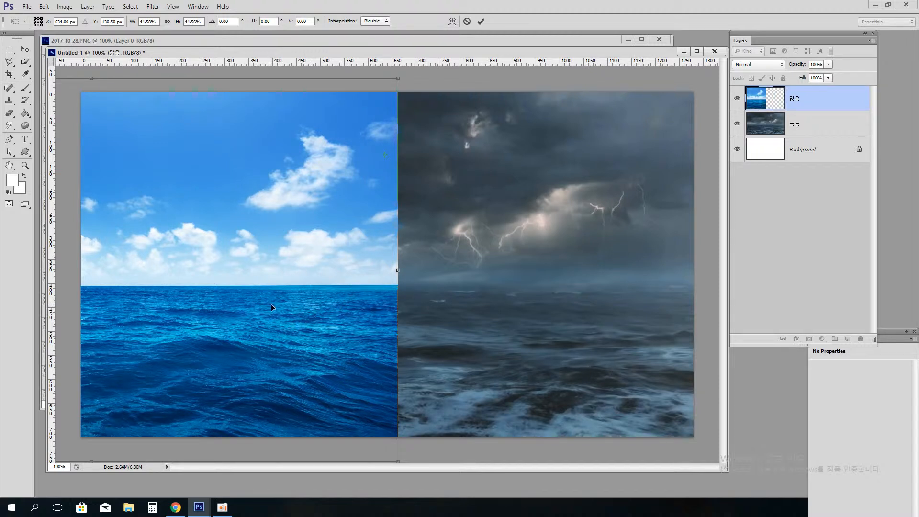
pyautogui.moveTo(271, 303); pyautogui.dragTo(265, 304)
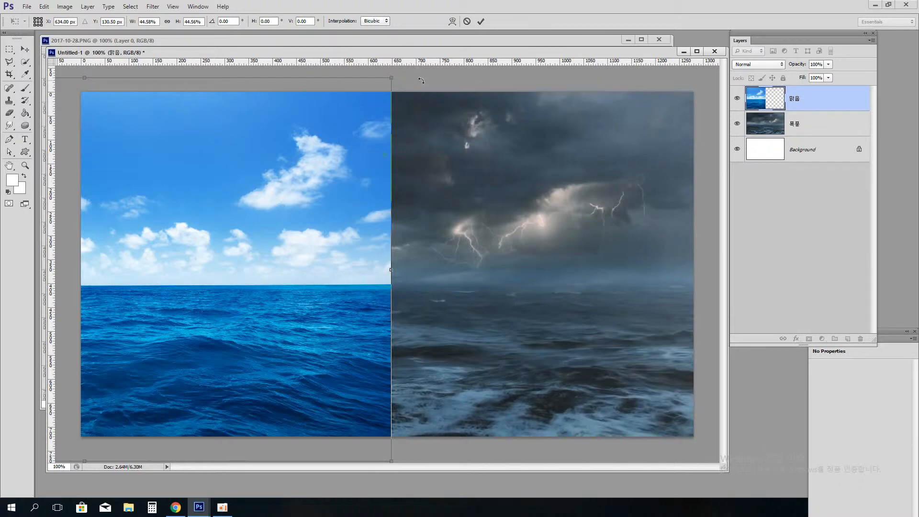
# Step: Try rotating the sea image, undo the rotation, and apply the Free Transform
pyautogui.moveTo(421, 81); pyautogui.dragTo(296, 48)
pyautogui.hotkey('ctrl', 'z')
pyautogui.press('Return')
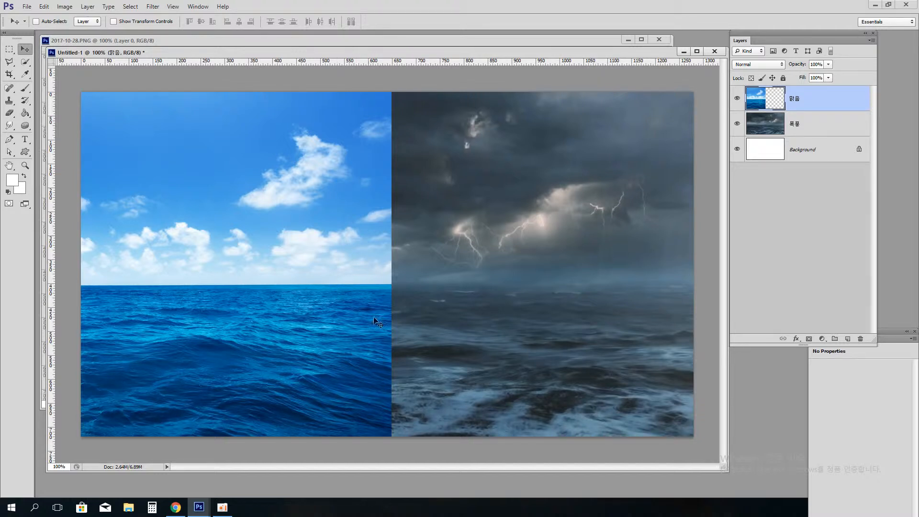
# Step: Move the 맑음 image to the right so its right edge sits at about 850 px on the ruler
pyautogui.moveTo(295, 302); pyautogui.dragTo(387, 298)
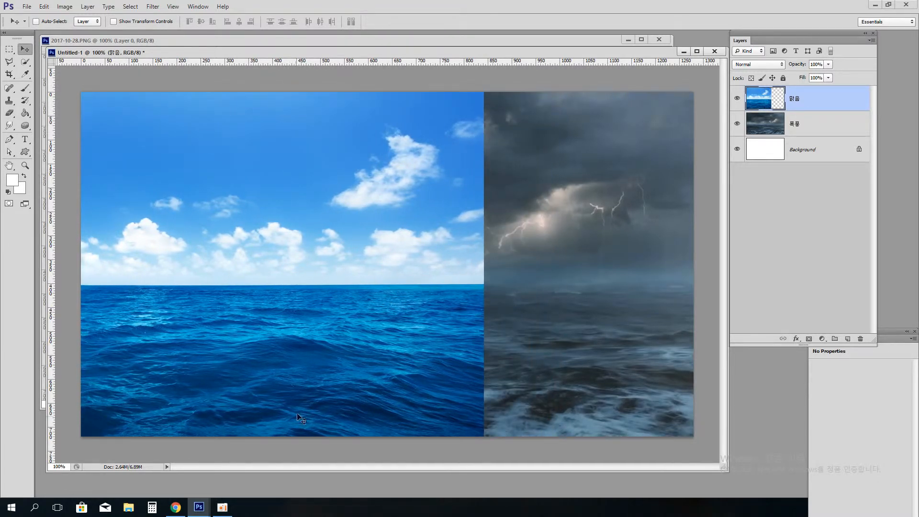
pyautogui.moveTo(387, 341); pyautogui.dragTo(383, 334)
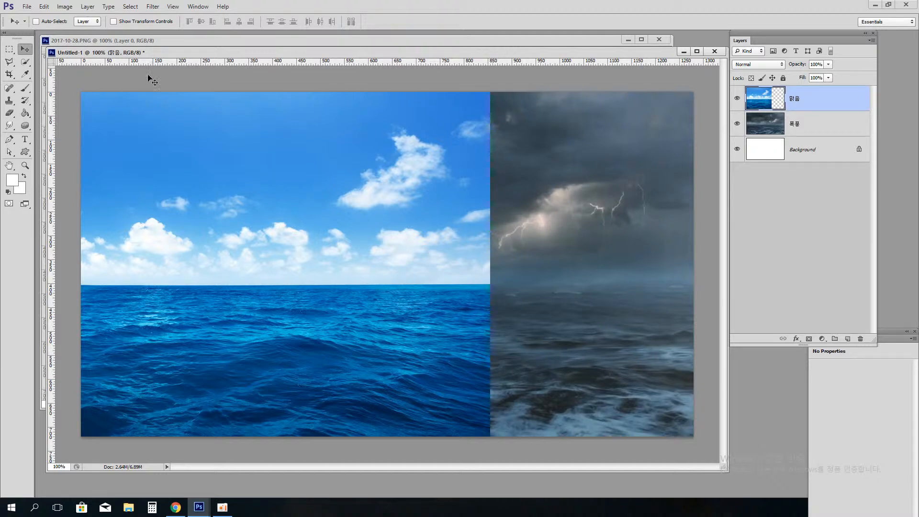
# Step: Set the text color of the Type tool to white
pyautogui.click(25, 138)
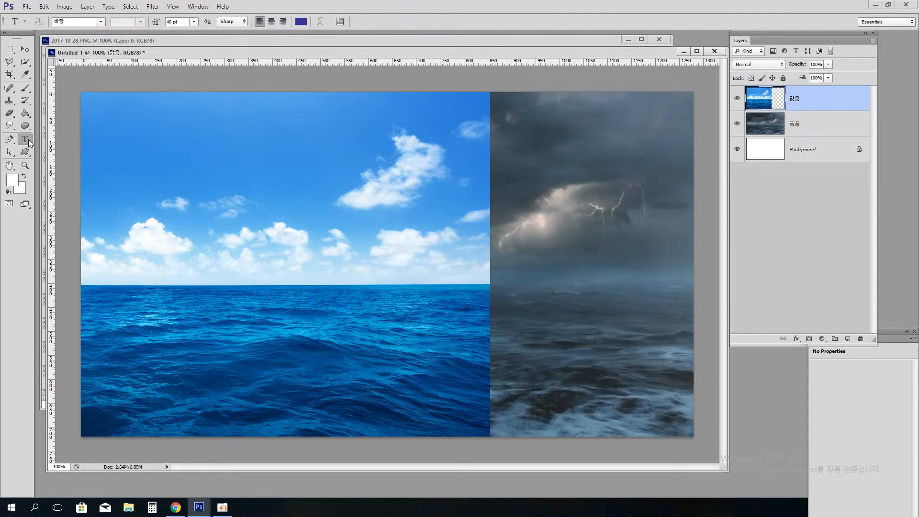
pyautogui.click(301, 22)
pyautogui.click(461, 139)
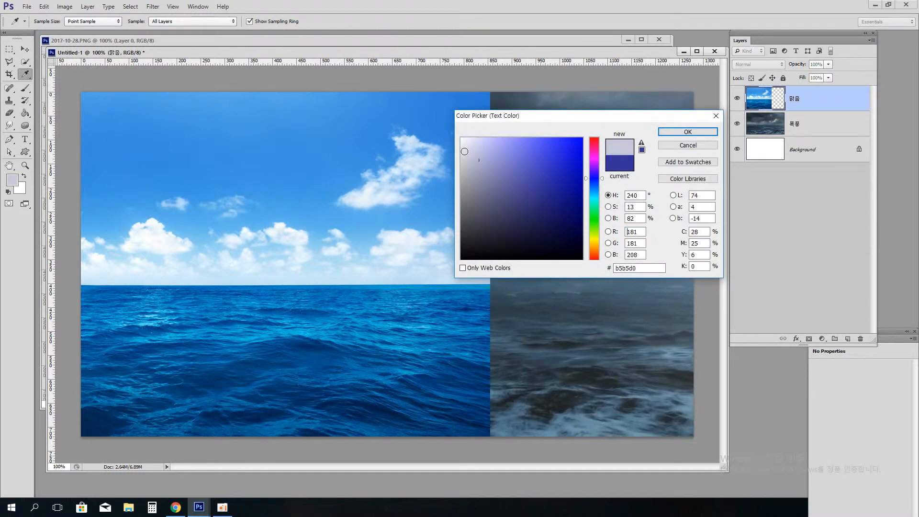
pyautogui.click(688, 132)
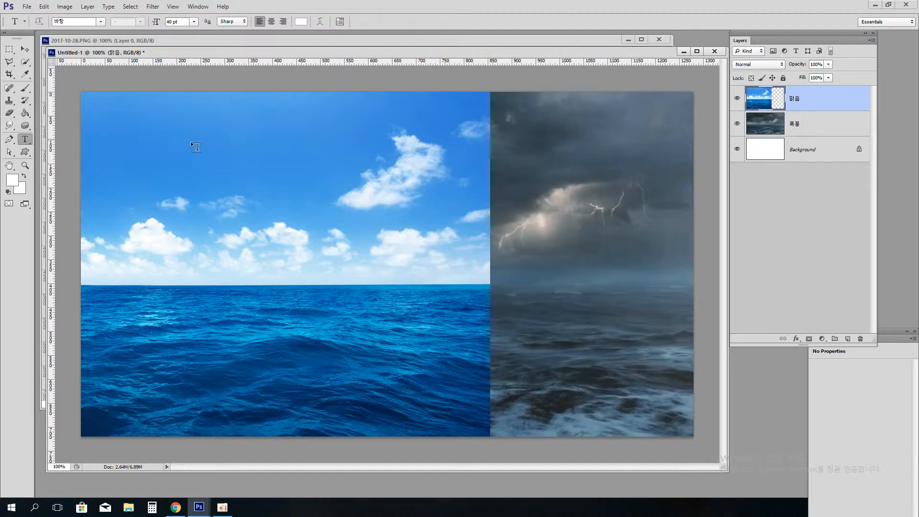
# Step: Add the text "Layer Mask" over the blue sky and move it nearer the canvas's upper-left corner
pyautogui.click(201, 133)
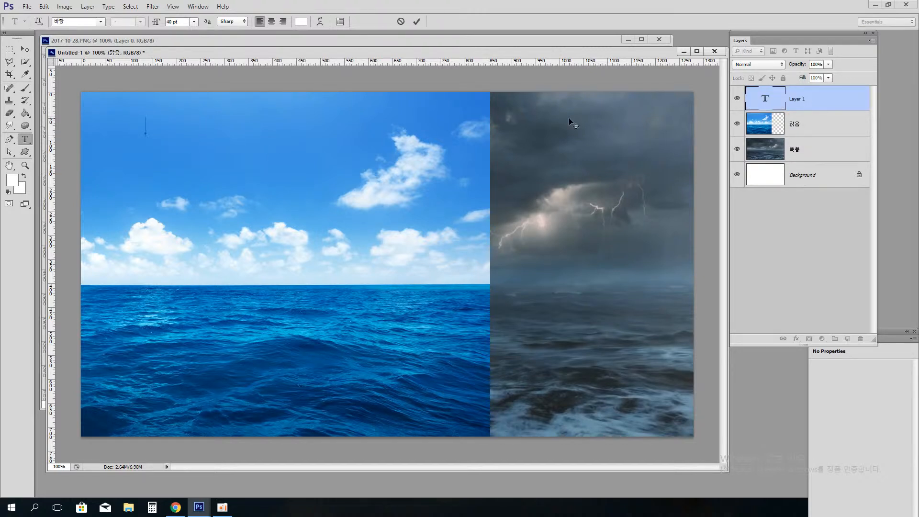
pyautogui.write('Layer Mask')
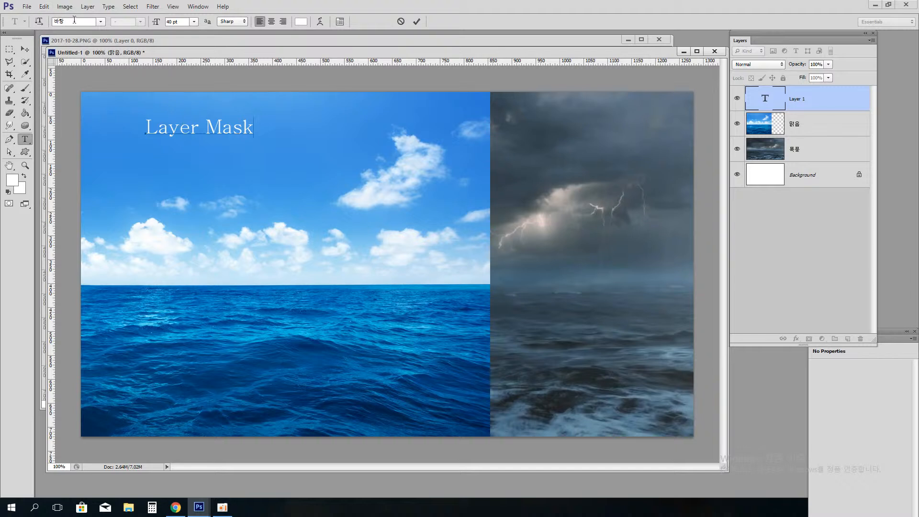
pyautogui.click(25, 49)
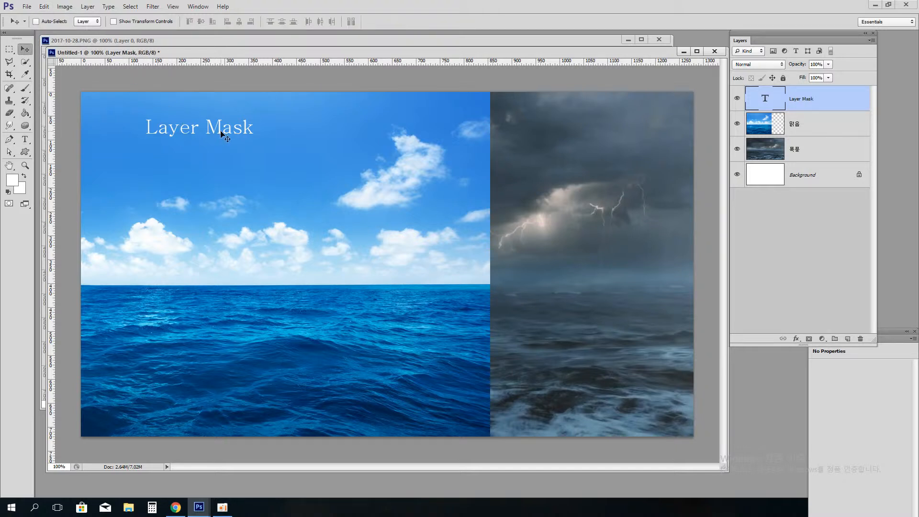
pyautogui.moveTo(219, 130); pyautogui.dragTo(182, 122)
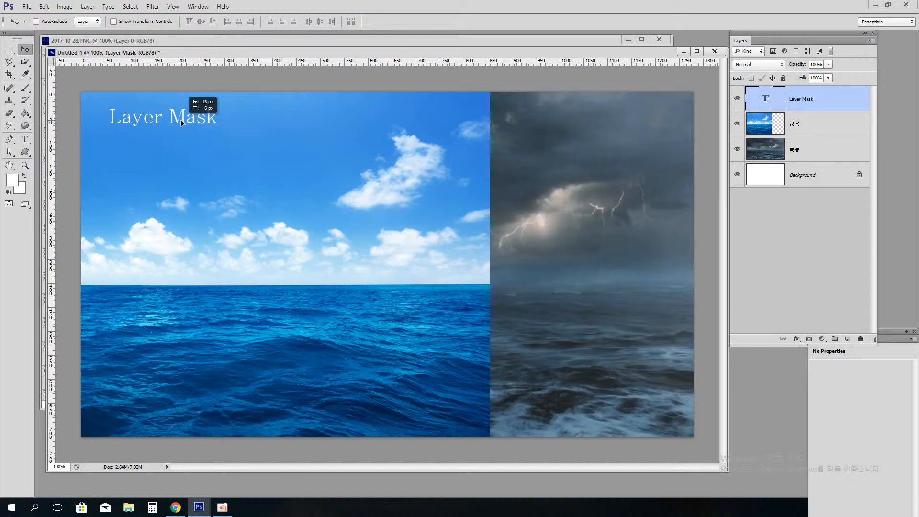
# Step: Add a layer mask to the 맑음 layer
pyautogui.click(822, 131)
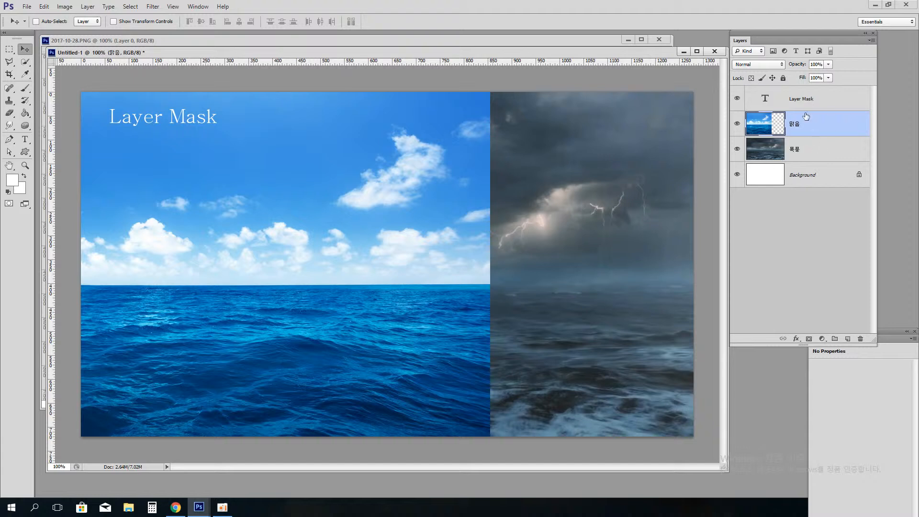
pyautogui.moveTo(776, 121); pyautogui.dragTo(807, 341)
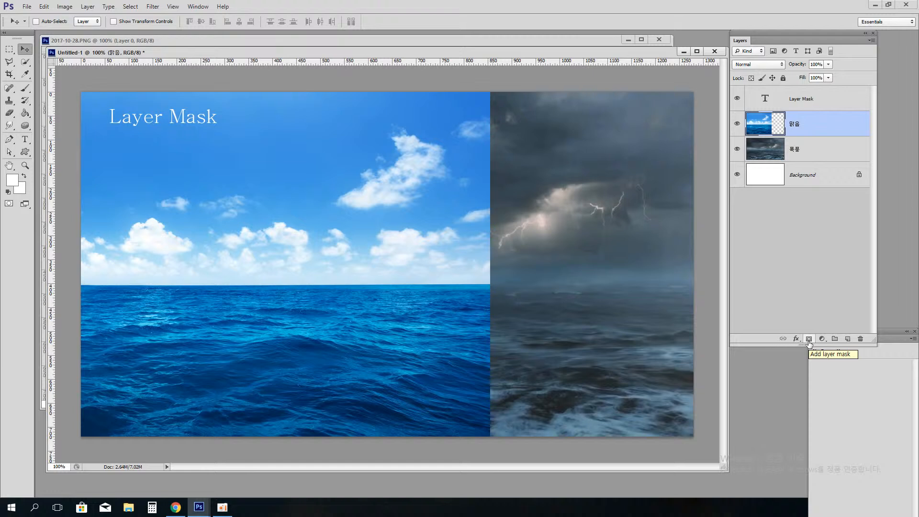
pyautogui.click(808, 339)
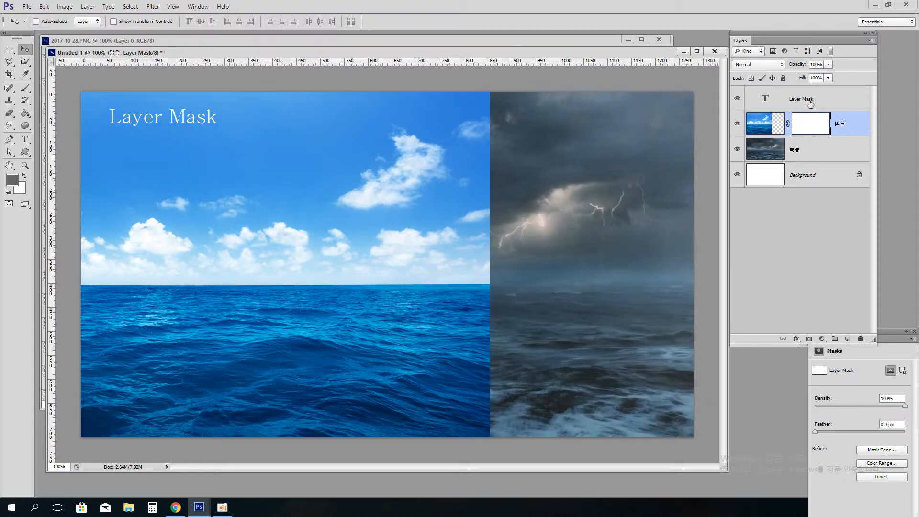
# Step: Switch between the 맑음 layer's image and its mask, leaving the image selected
pyautogui.click(764, 126)
pyautogui.click(817, 125)
pyautogui.click(761, 126)
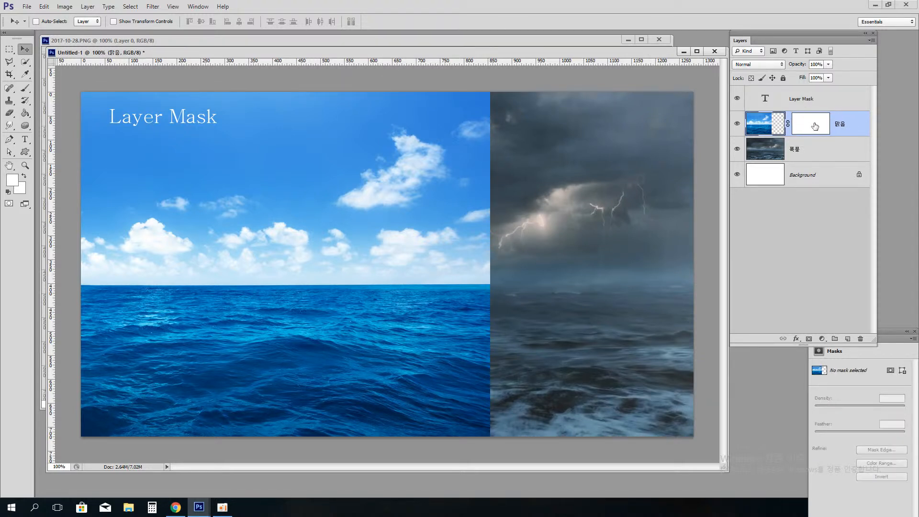
# Step: Select the 맑음 layer's mask and ready the Brush tool with black as the foreground color
pyautogui.click(812, 124)
pyautogui.click(761, 127)
pyautogui.click(811, 125)
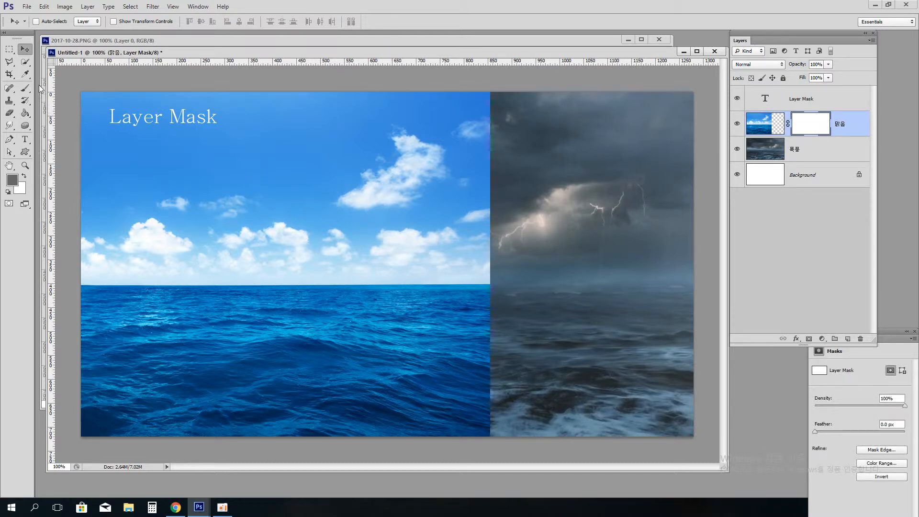
pyautogui.click(25, 88)
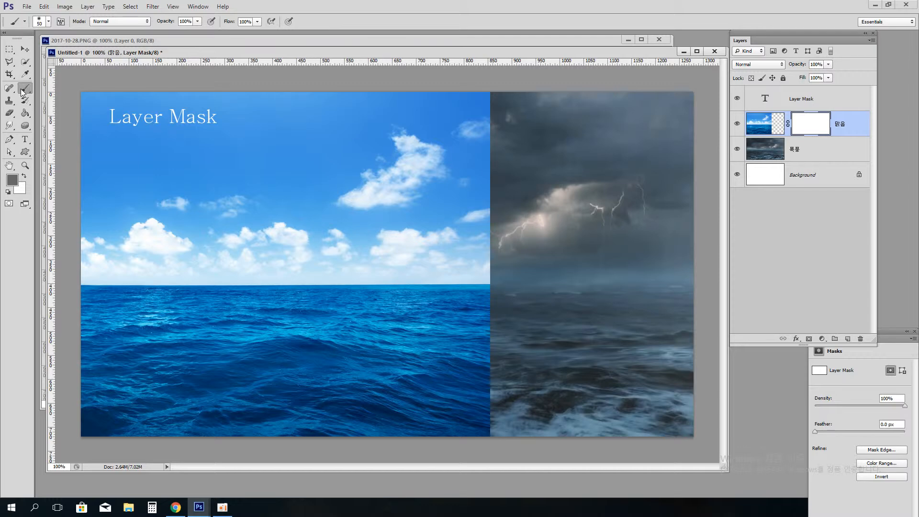
pyautogui.click(8, 193)
pyautogui.click(10, 182)
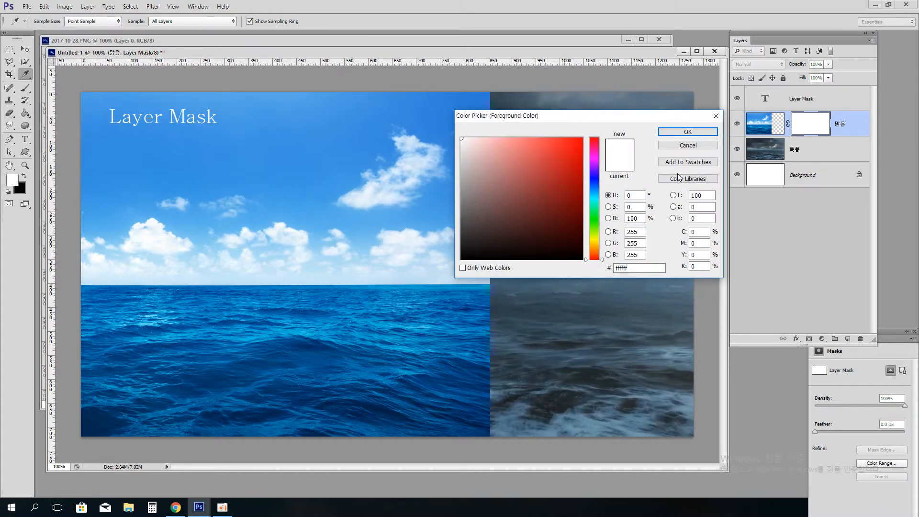
pyautogui.click(687, 145)
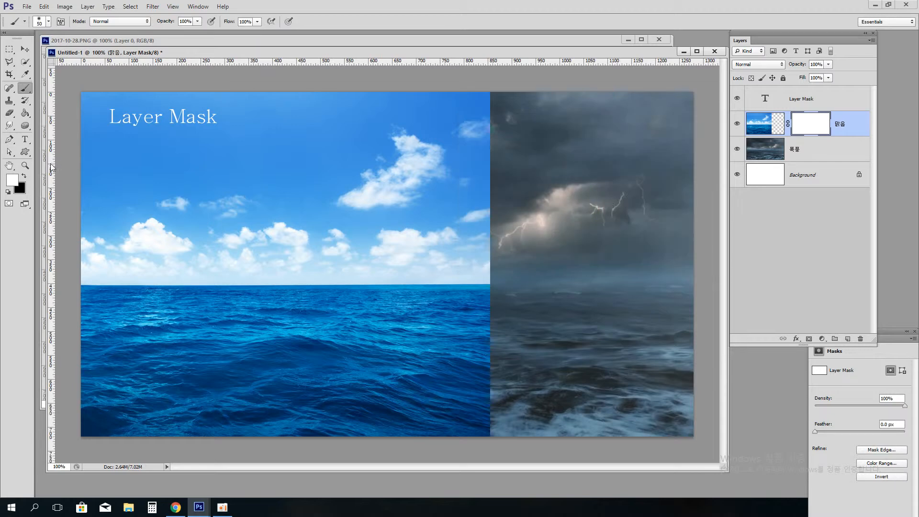
pyautogui.click(13, 183)
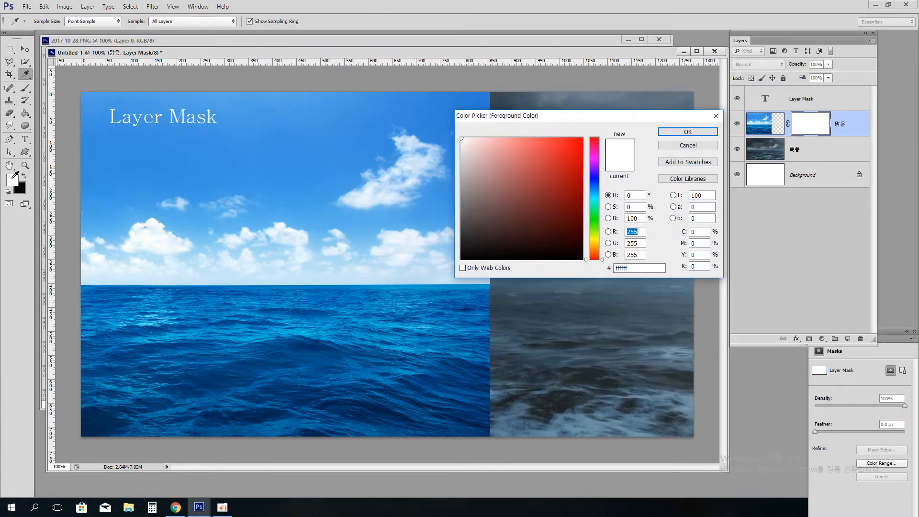
pyautogui.moveTo(498, 192); pyautogui.dragTo(424, 272)
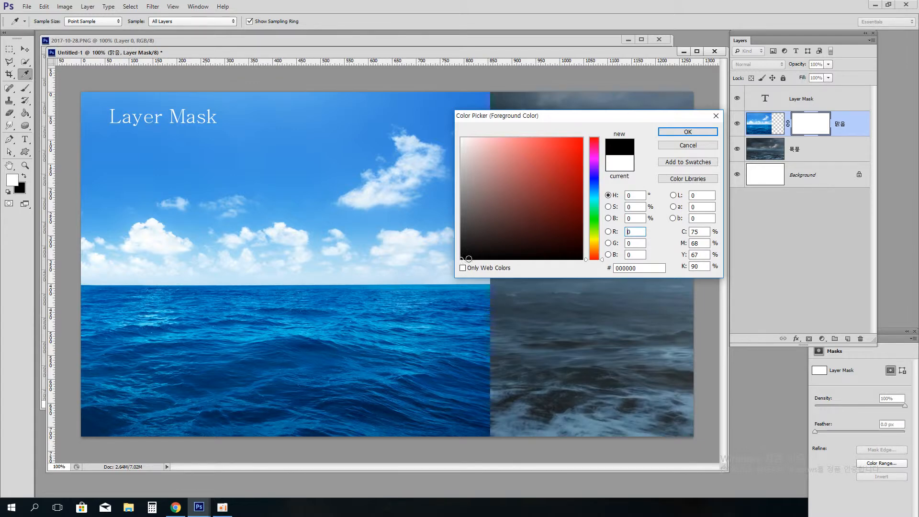
pyautogui.click(688, 132)
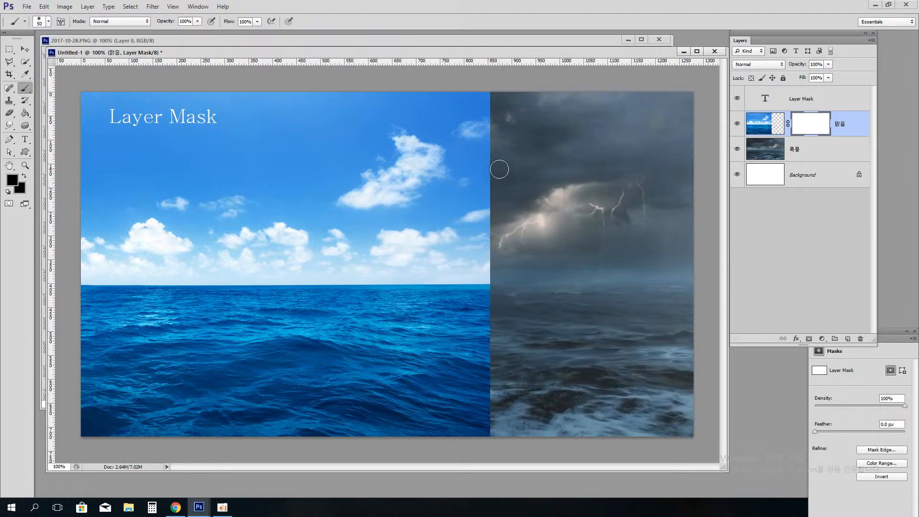
# Step: Paint black freehand strokes on the 맑음 layer's mask across the clear sky and blue sea to reveal the storm layer
pyautogui.moveTo(496, 164)
pyautogui.mouseDown()
pyautogui.moveTo(424, 202)
pyautogui.moveTo(414, 177)
pyautogui.moveTo(458, 187)
pyautogui.moveTo(437, 202)
pyautogui.moveTo(391, 205)
pyautogui.moveTo(376, 181)
pyautogui.moveTo(398, 180)
pyautogui.moveTo(400, 222)
pyautogui.moveTo(343, 244)
pyautogui.moveTo(307, 219)
pyautogui.moveTo(355, 201)
pyautogui.moveTo(356, 279)
pyautogui.moveTo(332, 314)
pyautogui.moveTo(297, 303)
pyautogui.moveTo(283, 248)
pyautogui.moveTo(341, 271)
pyautogui.moveTo(265, 344)
pyautogui.moveTo(226, 328)
pyautogui.moveTo(219, 272)
pyautogui.moveTo(241, 275)
pyautogui.moveTo(287, 328)
pyautogui.mouseUp()
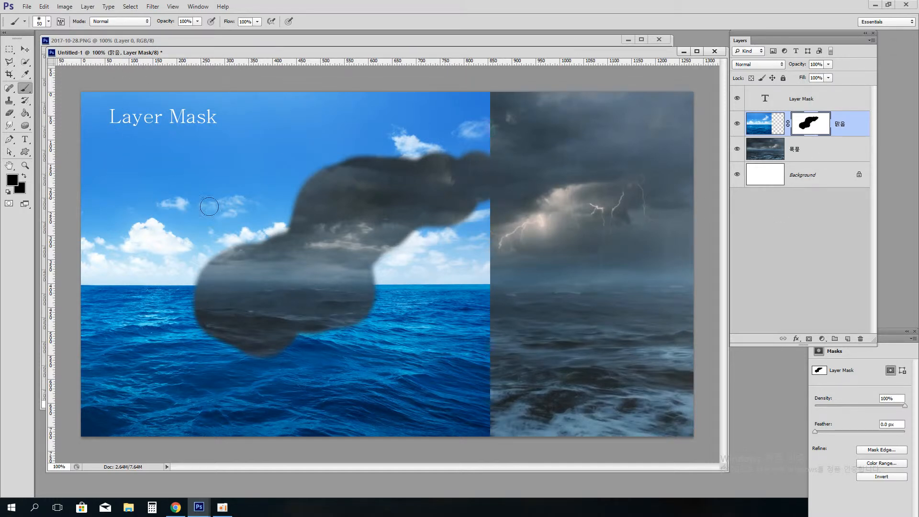
pyautogui.moveTo(297, 190); pyautogui.dragTo(257, 168)
pyautogui.moveTo(217, 139); pyautogui.dragTo(209, 128)
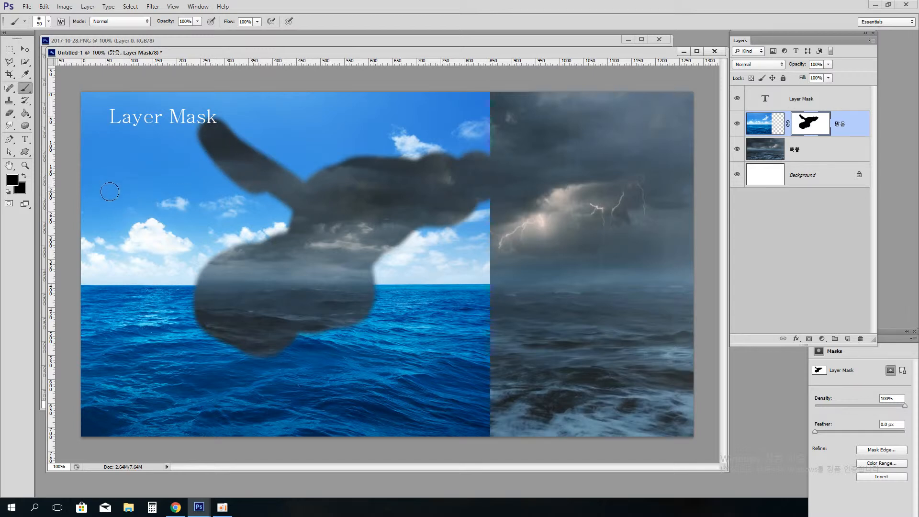
pyautogui.moveTo(108, 164)
pyautogui.mouseDown()
pyautogui.moveTo(106, 222)
pyautogui.moveTo(152, 225)
pyautogui.mouseUp()
pyautogui.moveTo(201, 223)
pyautogui.mouseDown()
pyautogui.moveTo(204, 201)
pyautogui.moveTo(172, 220)
pyautogui.moveTo(221, 197)
pyautogui.moveTo(229, 220)
pyautogui.mouseUp()
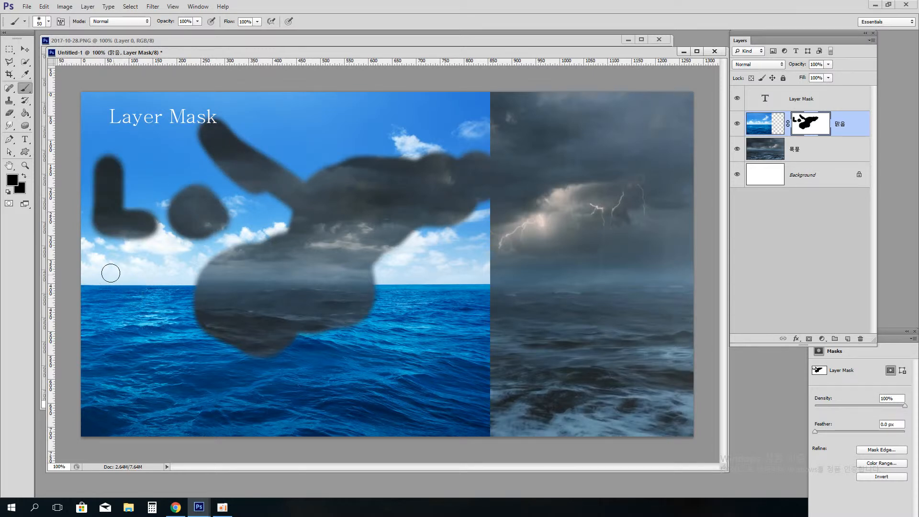
pyautogui.moveTo(109, 268)
pyautogui.mouseDown()
pyautogui.moveTo(129, 286)
pyautogui.moveTo(151, 260)
pyautogui.moveTo(134, 281)
pyautogui.moveTo(135, 329)
pyautogui.mouseUp()
pyautogui.moveTo(152, 388)
pyautogui.mouseDown()
pyautogui.moveTo(170, 370)
pyautogui.moveTo(139, 389)
pyautogui.moveTo(159, 412)
pyautogui.moveTo(180, 413)
pyautogui.mouseUp()
pyautogui.moveTo(216, 367)
pyautogui.mouseDown()
pyautogui.moveTo(223, 390)
pyautogui.moveTo(288, 383)
pyautogui.mouseUp()
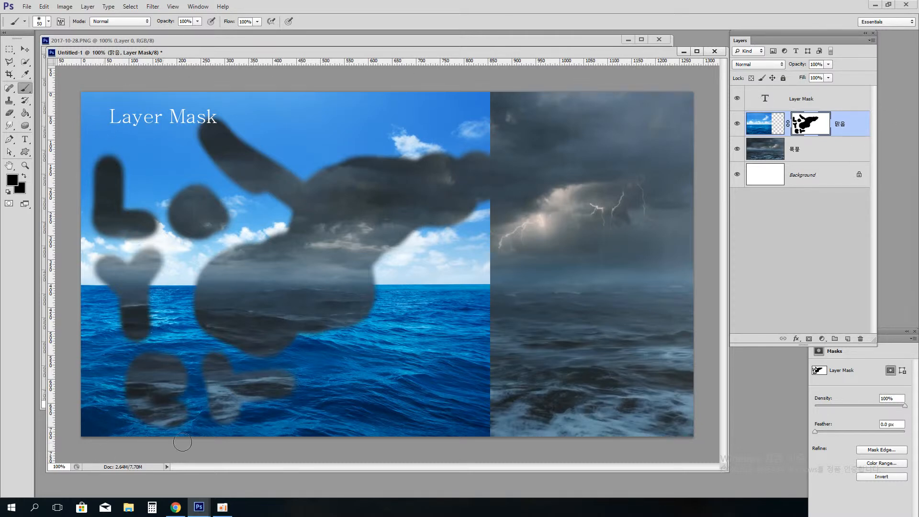
# Step: Set the foreground color to white and fill the 맑음 layer's mask with it to erase the painted strokes
pyautogui.click(826, 160)
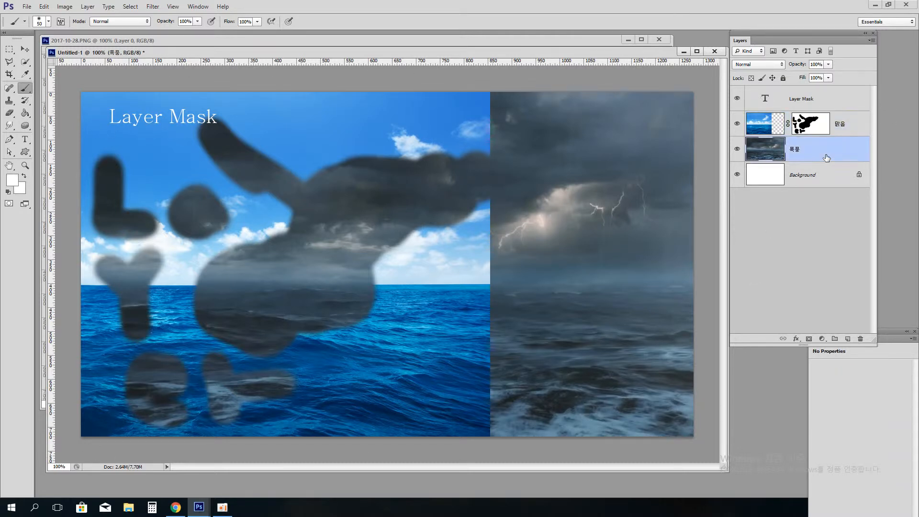
pyautogui.click(819, 125)
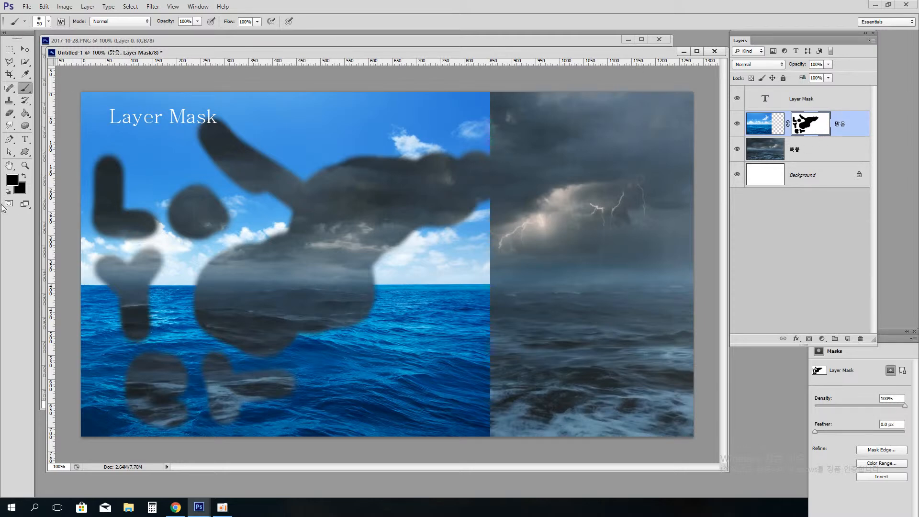
pyautogui.click(12, 180)
pyautogui.click(422, 157)
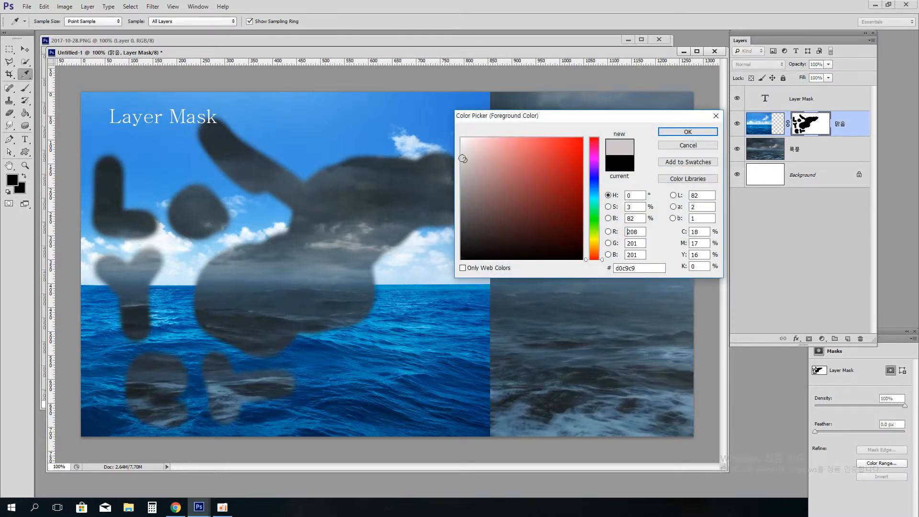
pyautogui.click(679, 132)
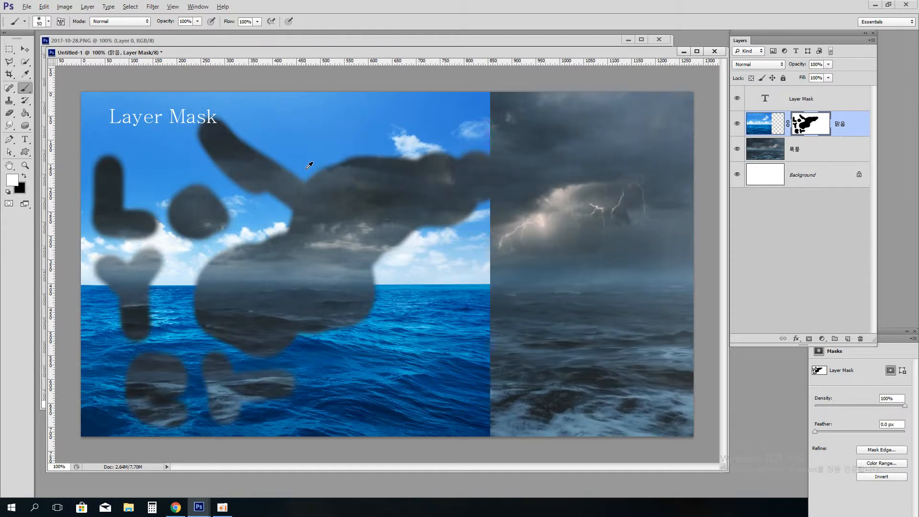
pyautogui.hotkey('alt', 'BackSpace')
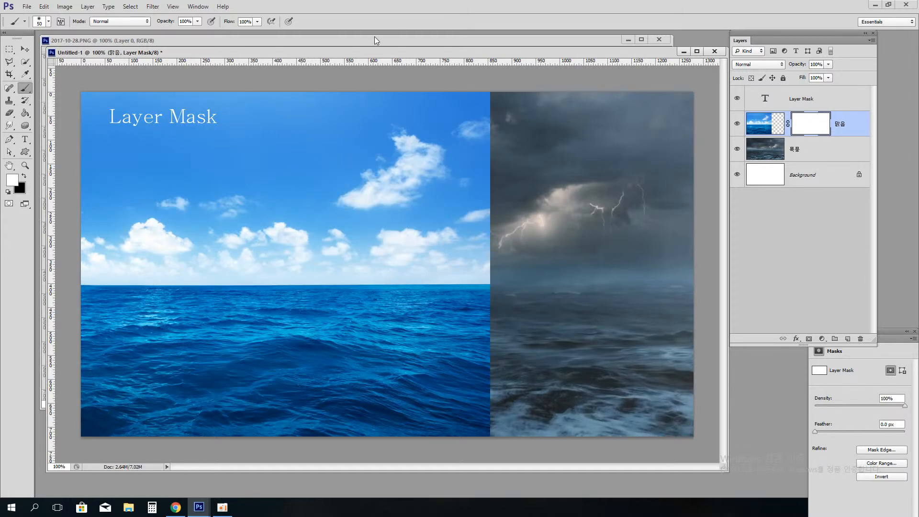
# Step: Add the text "Alt + Delete" in the sky and position it just below the "Layer Mask" title
pyautogui.click(25, 139)
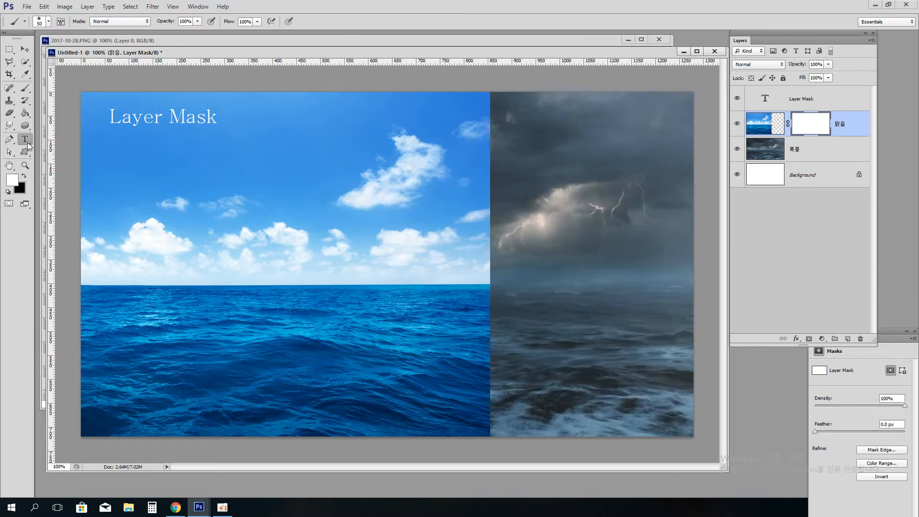
pyautogui.click(118, 160)
pyautogui.write('Alt')
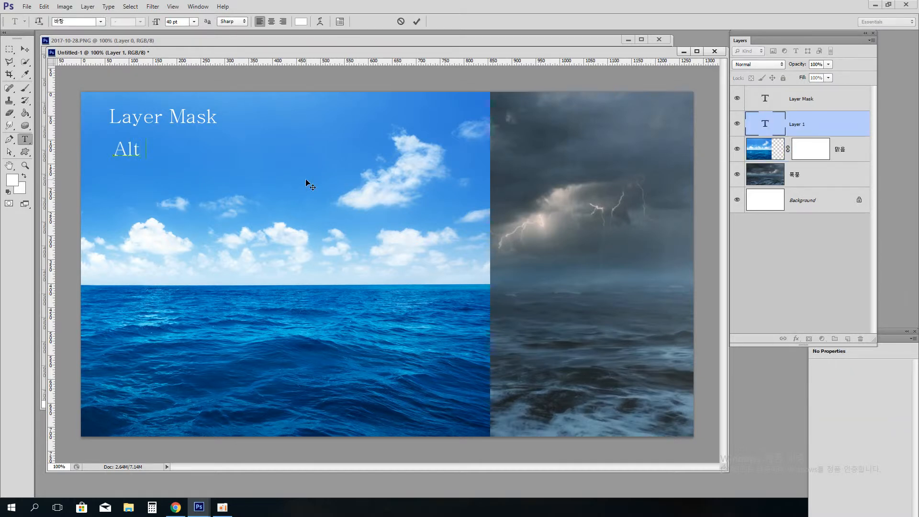
pyautogui.write(' + Delete')
pyautogui.click(24, 49)
pyautogui.moveTo(201, 158); pyautogui.dragTo(194, 150)
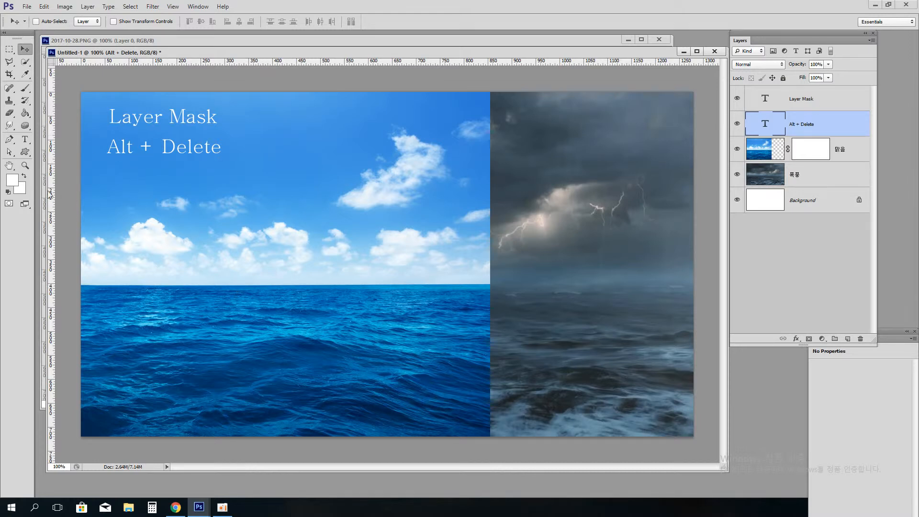
# Step: Set the background color to black and fill the 맑음 layer's mask with it
pyautogui.click(22, 190)
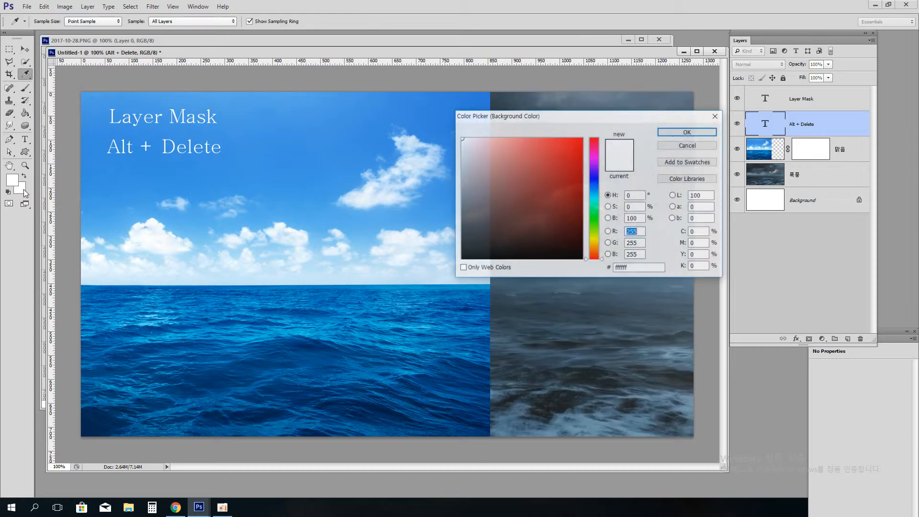
pyautogui.click(479, 226)
pyautogui.moveTo(479, 227); pyautogui.dragTo(437, 267)
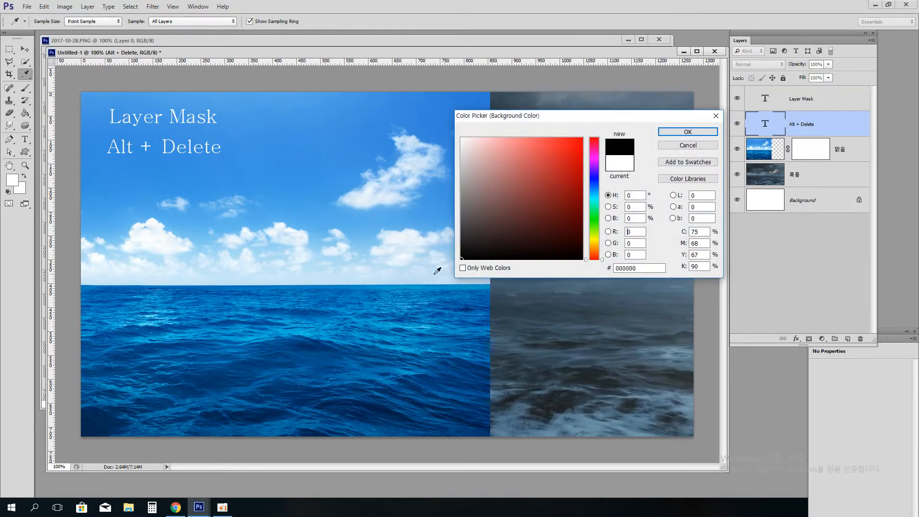
pyautogui.click(701, 132)
pyautogui.press('v')
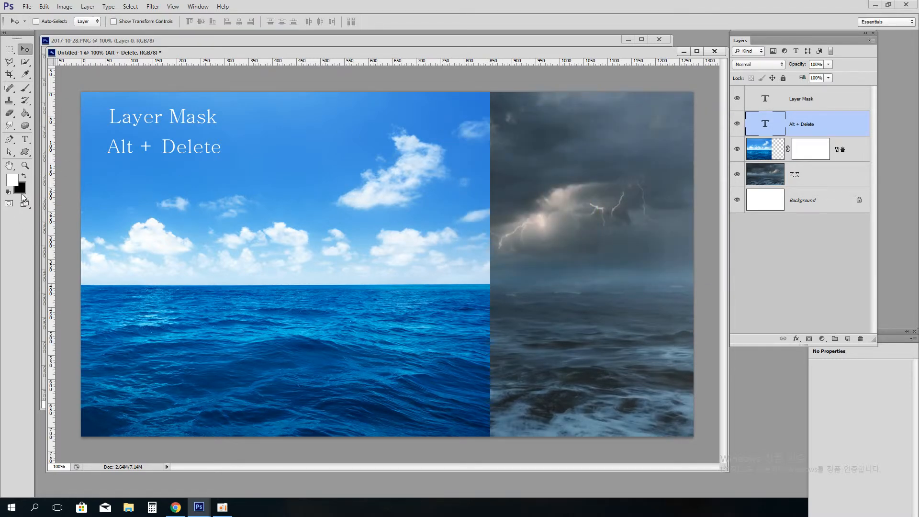
pyautogui.click(823, 152)
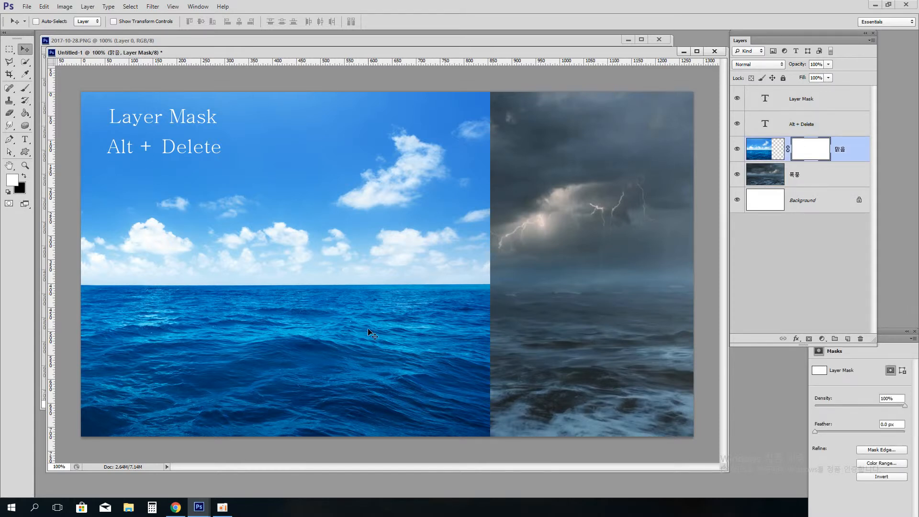
pyautogui.hotkey('ctrl', 'BackSpace')
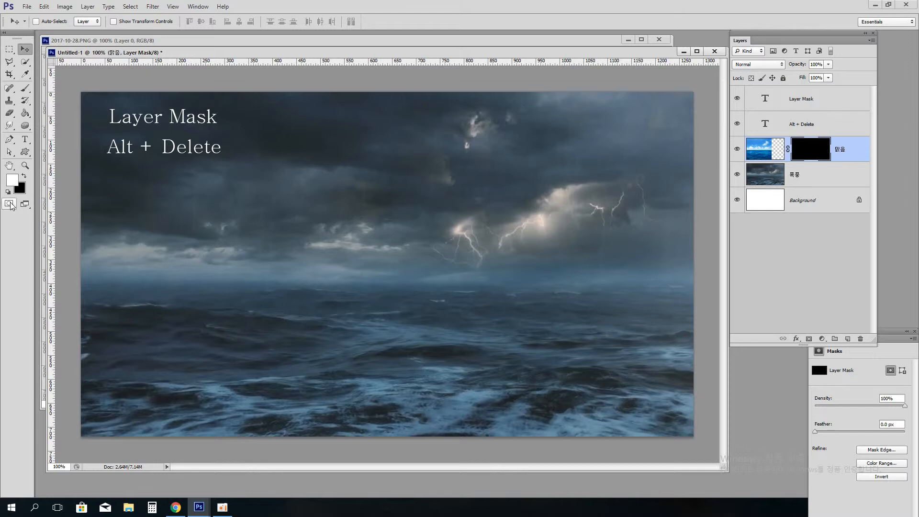
# Step: Add a second line reading "Ctrl + Delete" to the "Alt + Delete" text layer
pyautogui.doubleClick(765, 126)
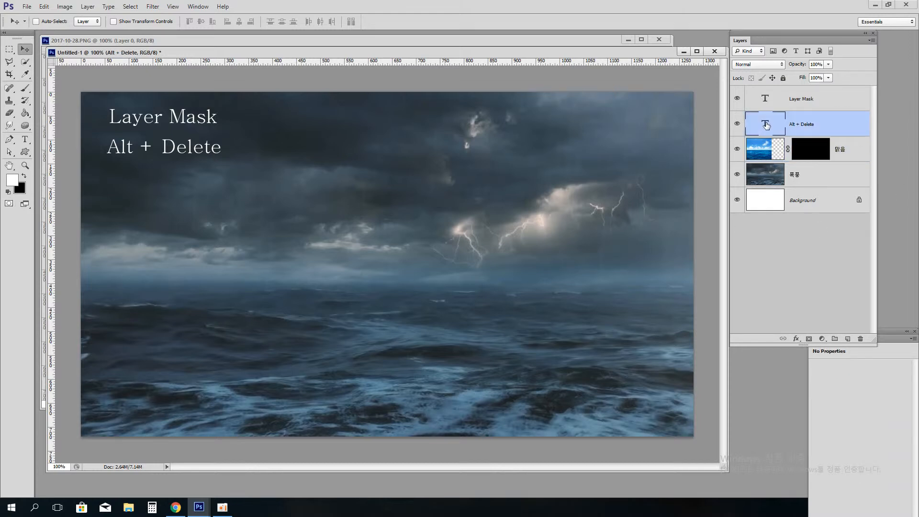
pyautogui.press('End')
pyautogui.press('Return')
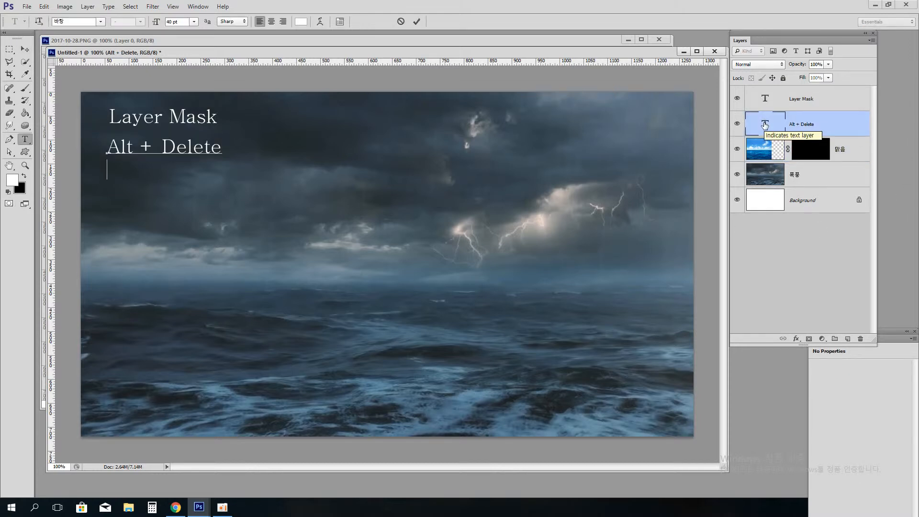
pyautogui.write('Ctrl + Delete')
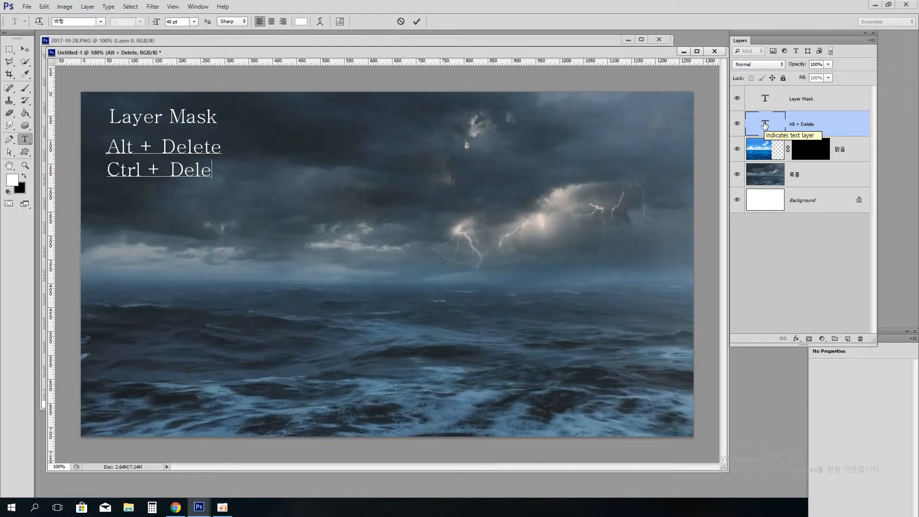
pyautogui.click(25, 50)
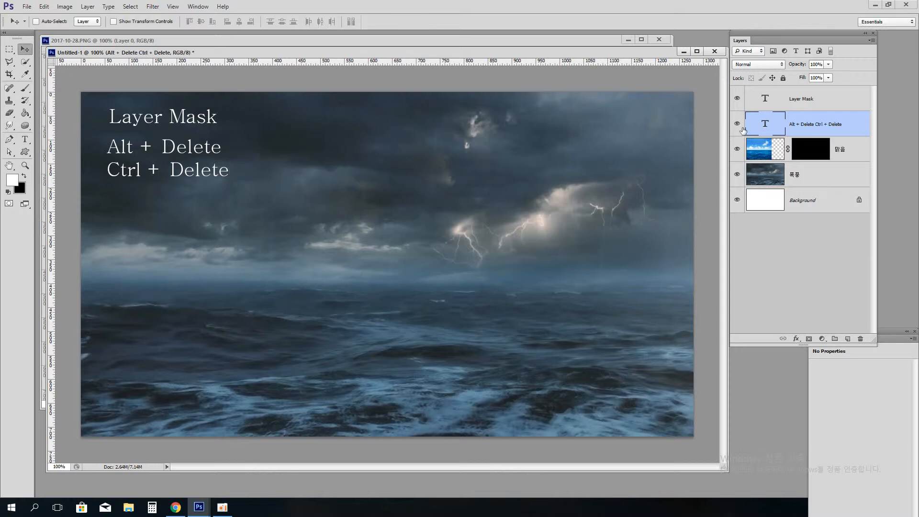
# Step: Fill the 맑음 layer's mask with the white foreground color and leave the mask selected
pyautogui.click(818, 155)
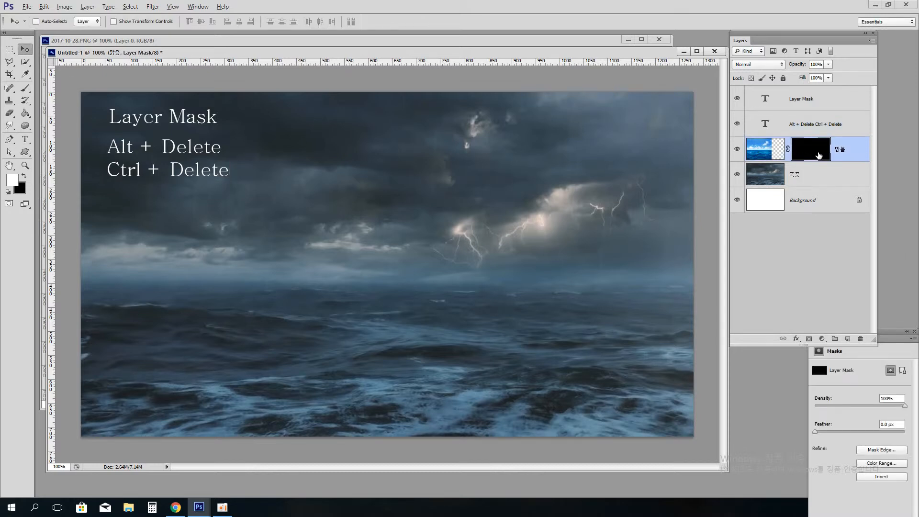
pyautogui.hotkey('alt', 'Delete')
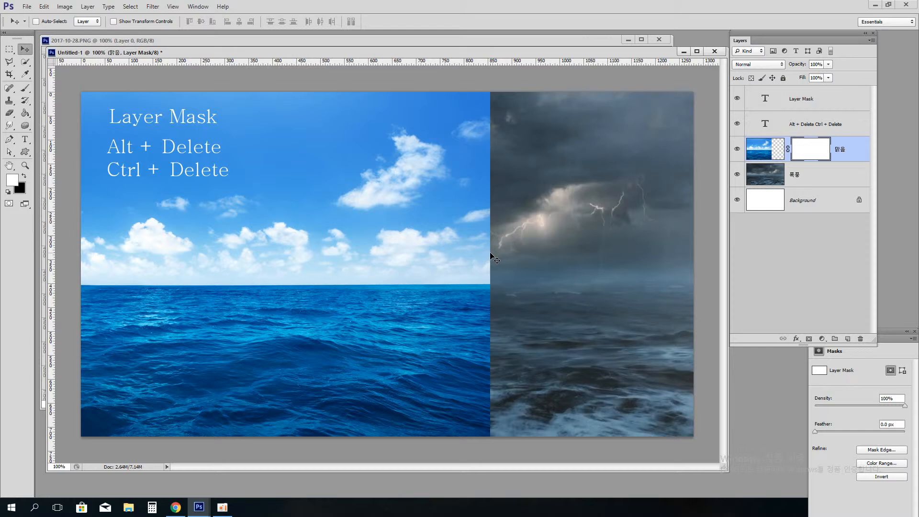
pyautogui.click(817, 182)
pyautogui.click(816, 156)
# Step: Draw a linear Foreground to Background gradient across the 맑음 layer's mask, from the middle of the sky to the image's right edge
pyautogui.press('g')
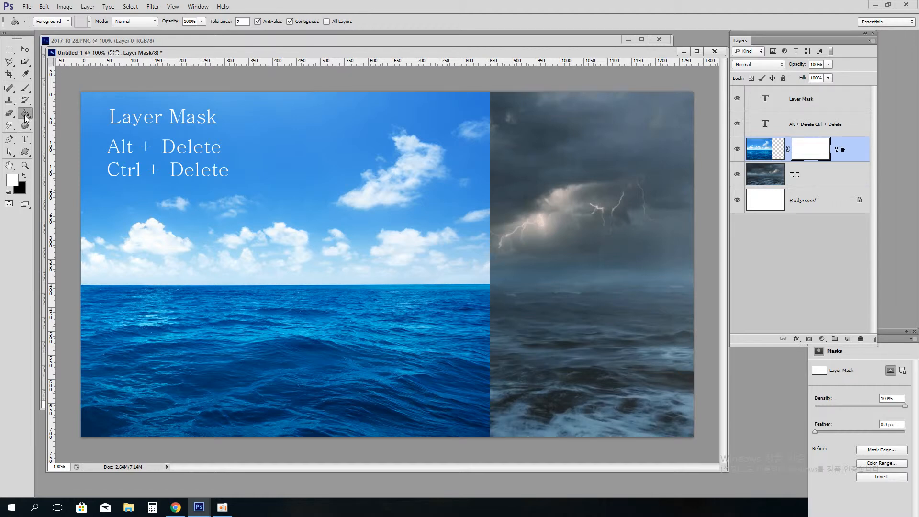
pyautogui.rightClick(22, 113)
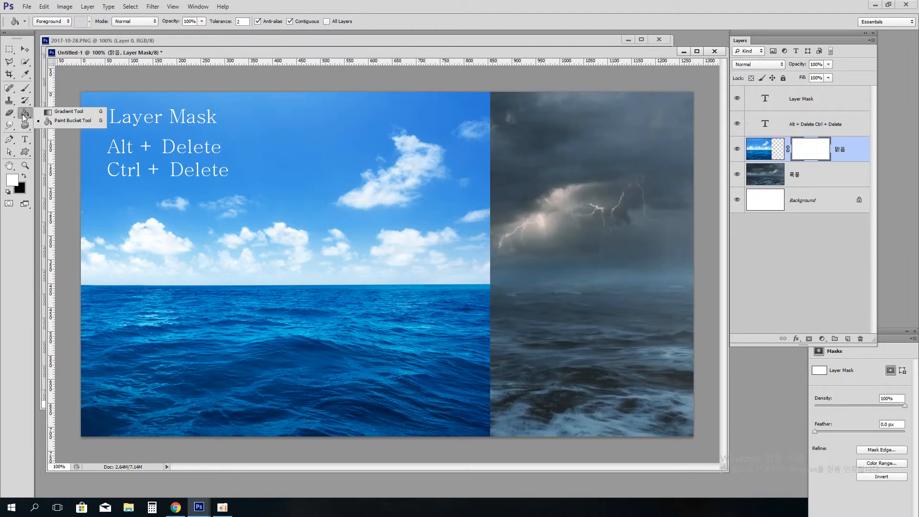
pyautogui.click(70, 112)
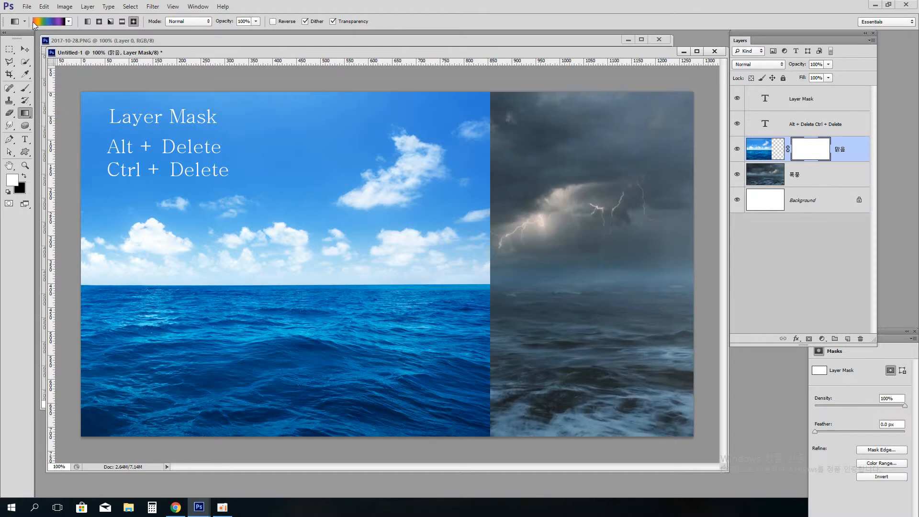
pyautogui.click(54, 21)
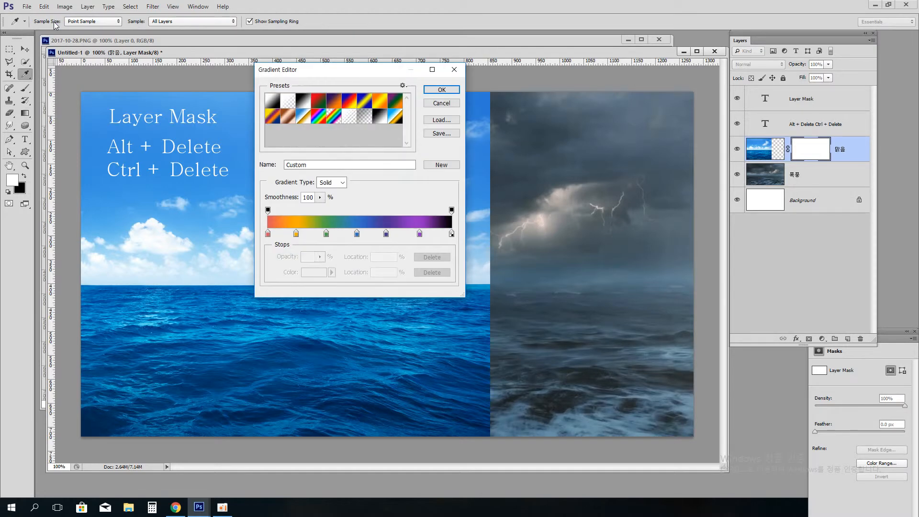
pyautogui.click(271, 102)
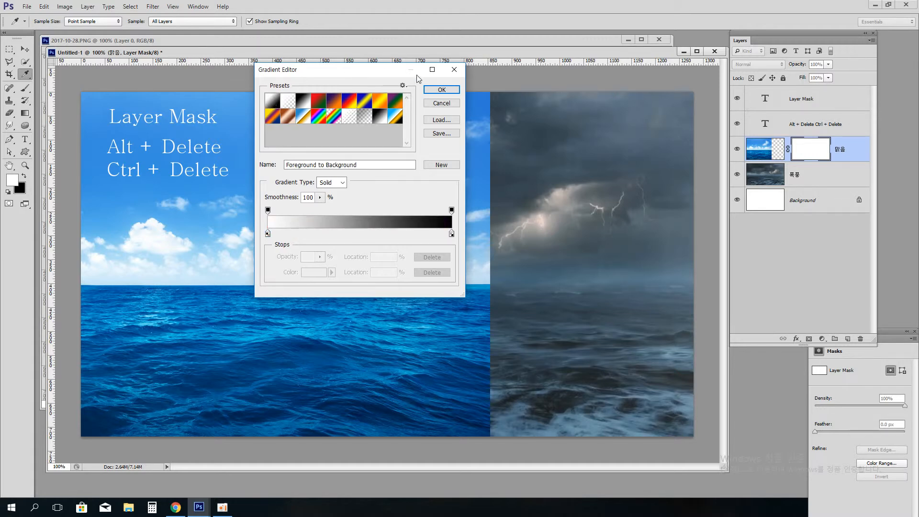
pyautogui.click(454, 93)
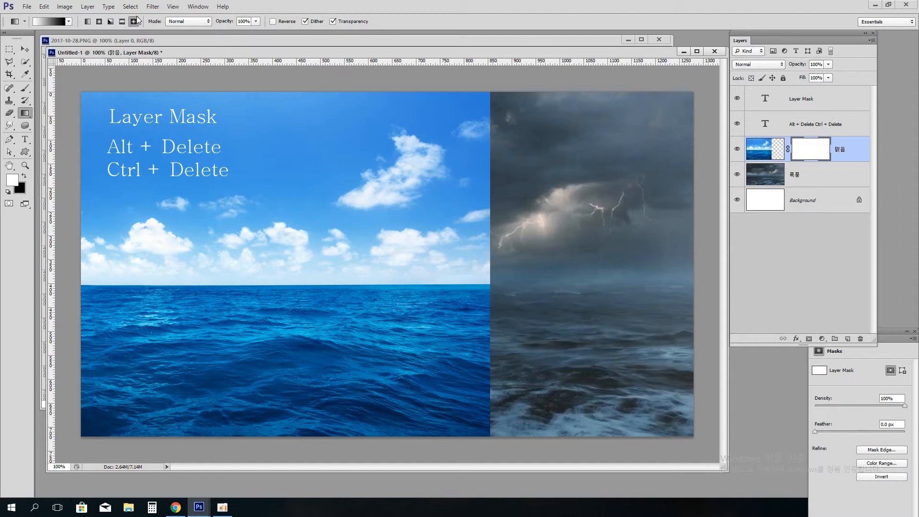
pyautogui.click(88, 22)
pyautogui.moveTo(314, 188)
pyautogui.mouseDown()
pyautogui.moveTo(339, 187)
pyautogui.moveTo(356, 176)
pyautogui.moveTo(359, 160)
pyautogui.moveTo(435, 176)
pyautogui.moveTo(416, 111)
pyautogui.moveTo(397, 126)
pyautogui.moveTo(321, 99)
pyautogui.moveTo(322, 132)
pyautogui.moveTo(311, 93)
pyautogui.moveTo(378, 187)
pyautogui.moveTo(491, 188)
pyautogui.moveTo(474, 181)
pyautogui.moveTo(490, 181)
pyautogui.mouseUp()
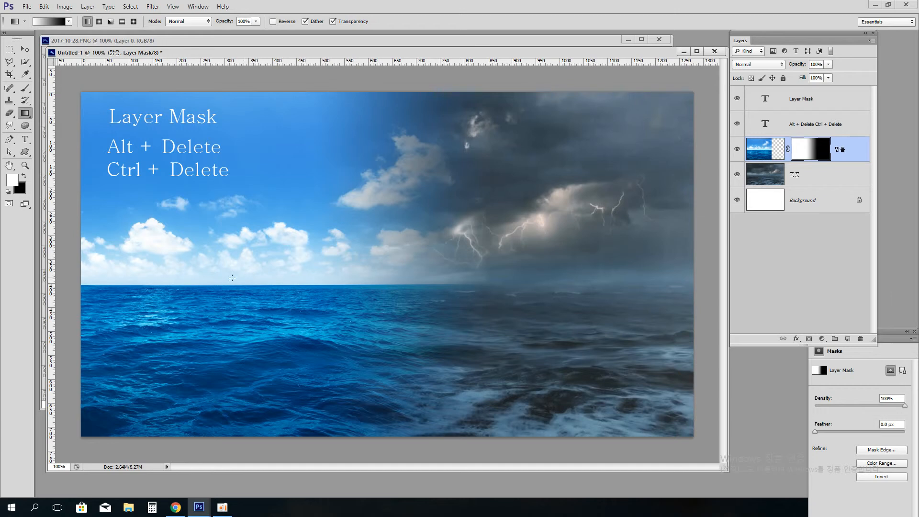
# Step: Move the 맑음 layer's image slightly upward to align its horizon with the stormy sea
pyautogui.click(767, 150)
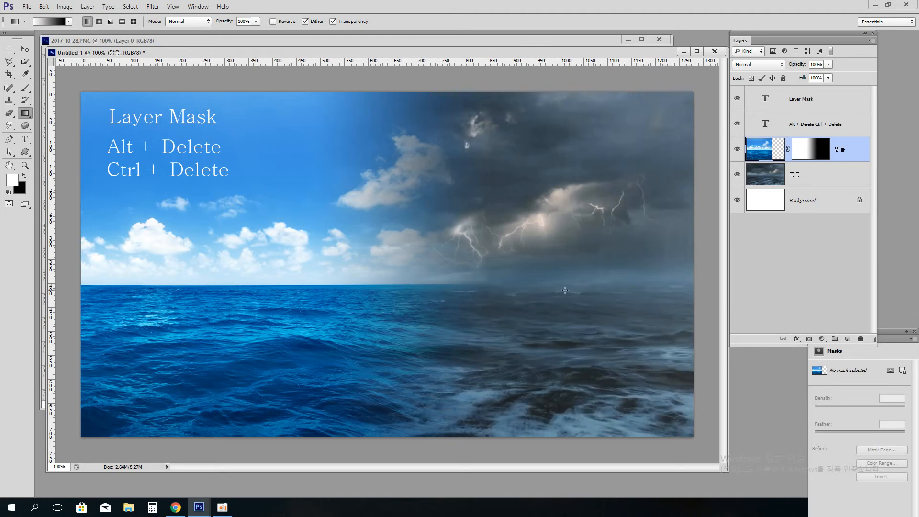
pyautogui.click(25, 49)
pyautogui.moveTo(259, 284); pyautogui.dragTo(258, 283)
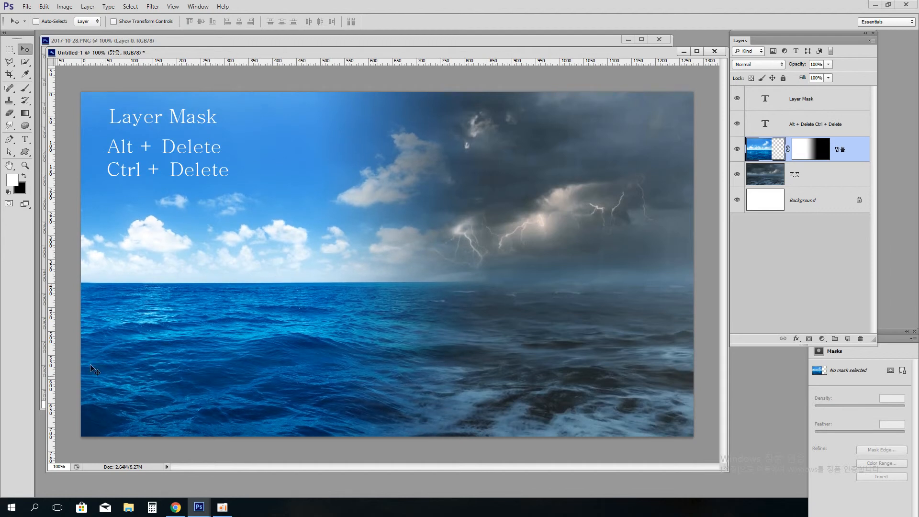
# Step: Select the "Alt + Delete Ctrl + Delete" text layer
pyautogui.click(827, 176)
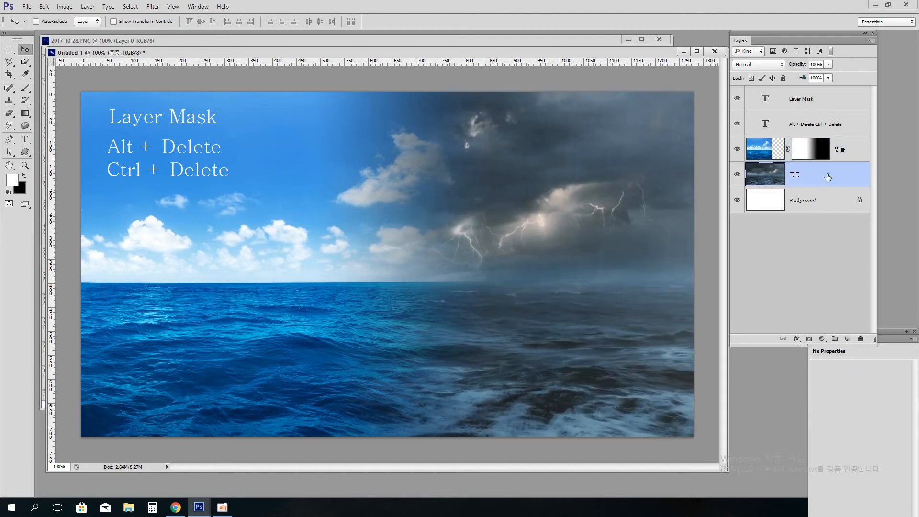
pyautogui.click(787, 126)
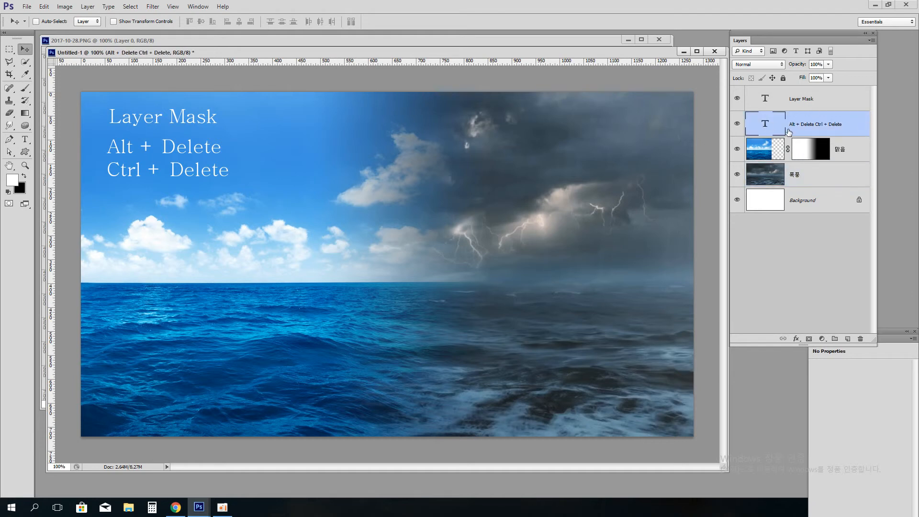